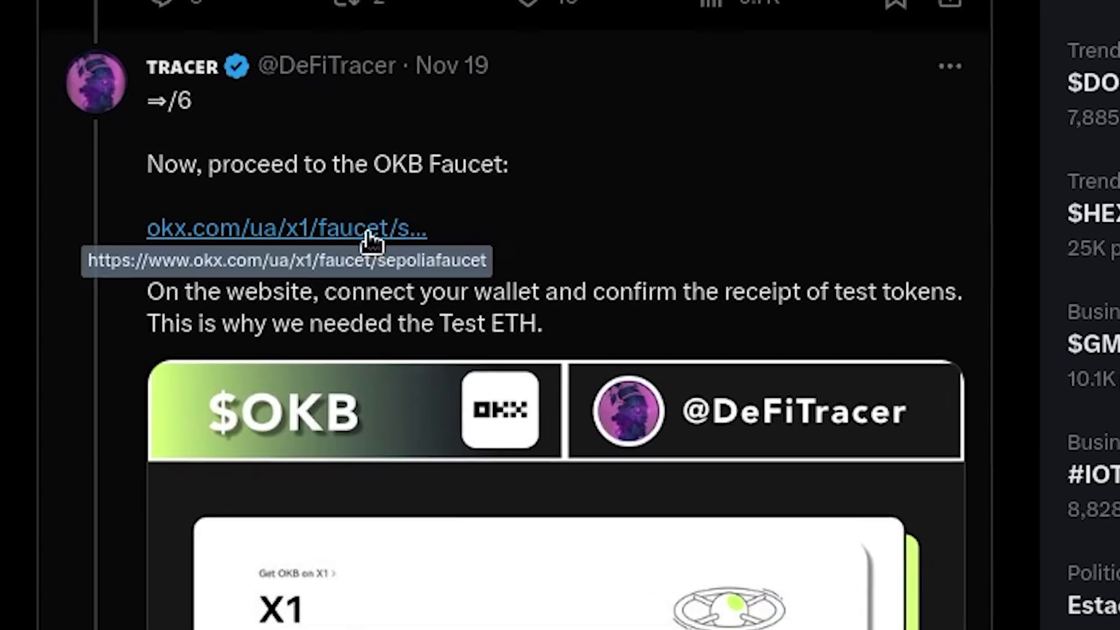
Step: Open the OKB faucet from the thread, connect it to Sepolia, and mint 10 OKB, approving the transaction in the wallet
{"action": "left_click", "coordinate": [369, 233]}
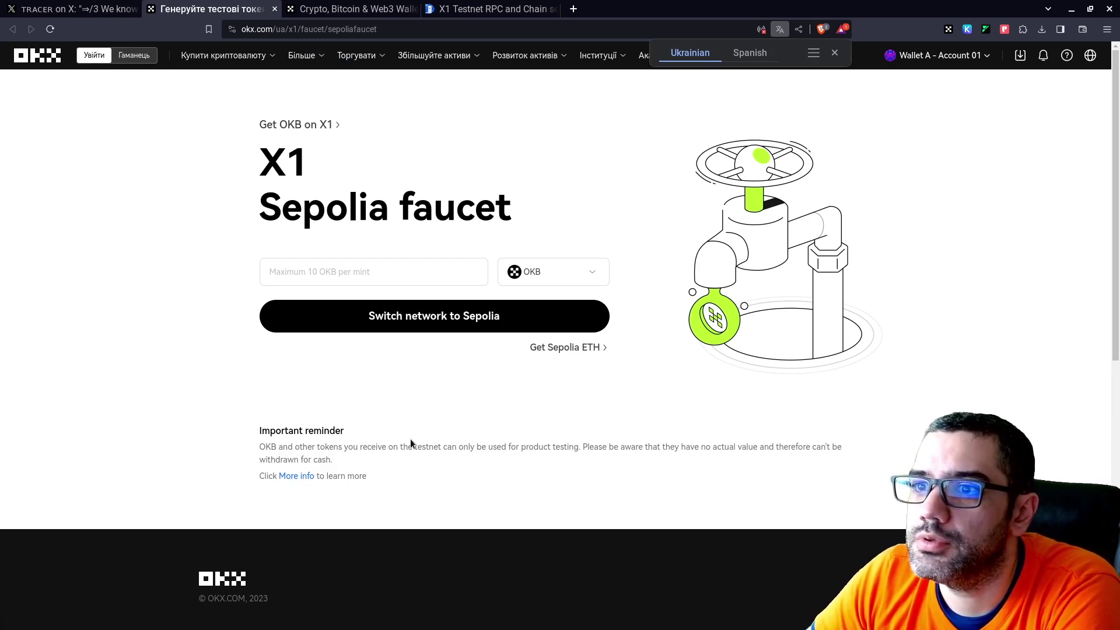
{"action": "left_click", "coordinate": [380, 272]}
{"action": "left_click", "coordinate": [426, 325]}
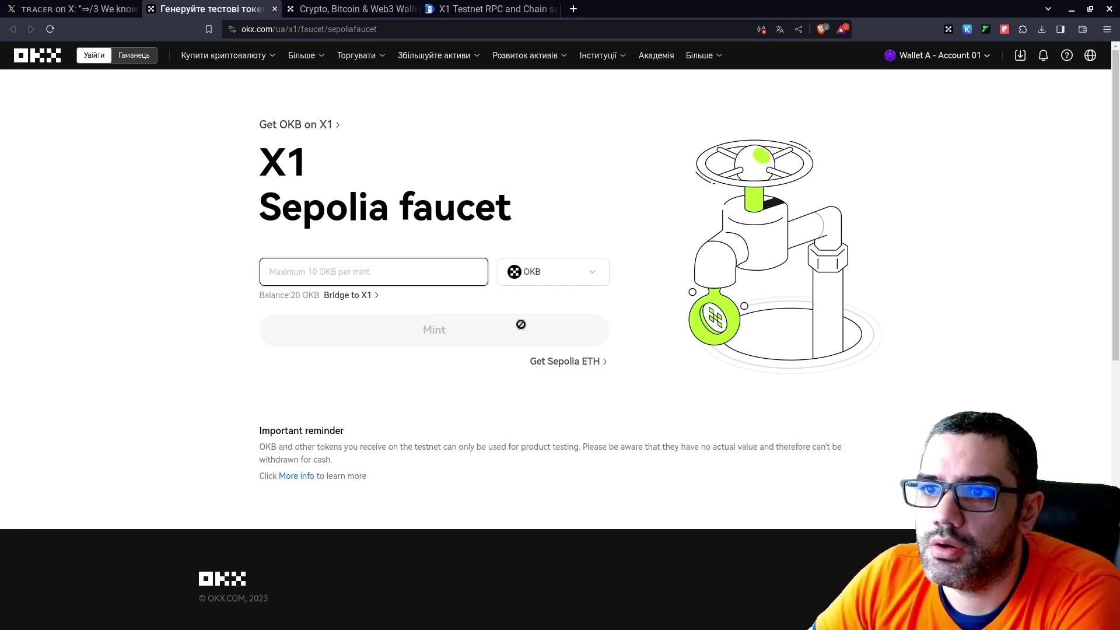
{"action": "type", "text": "10"}
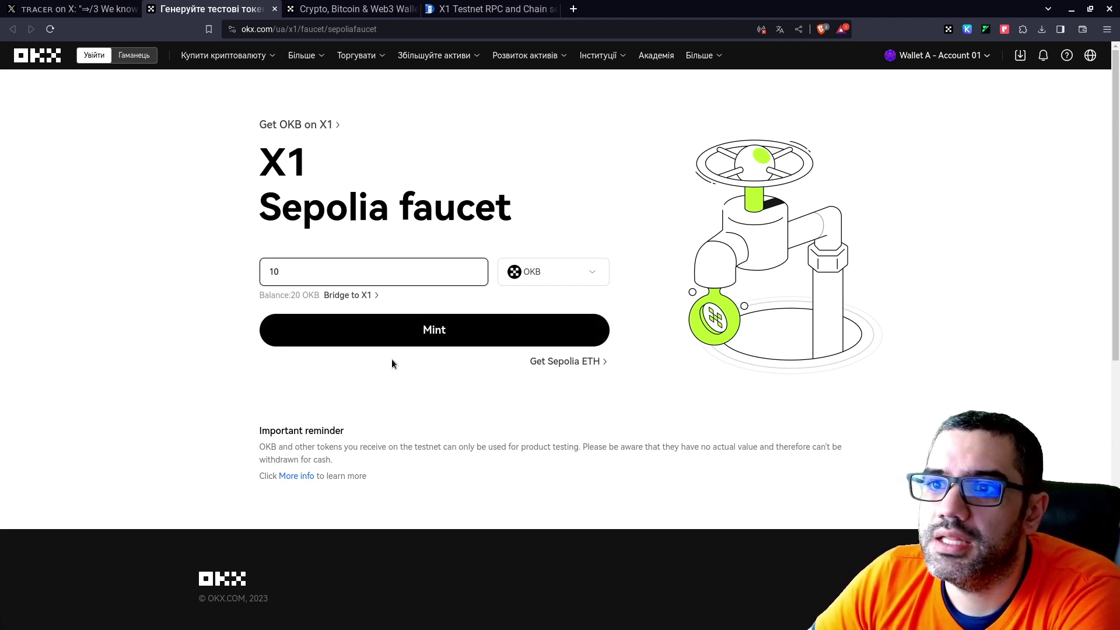
{"action": "left_click", "coordinate": [398, 345]}
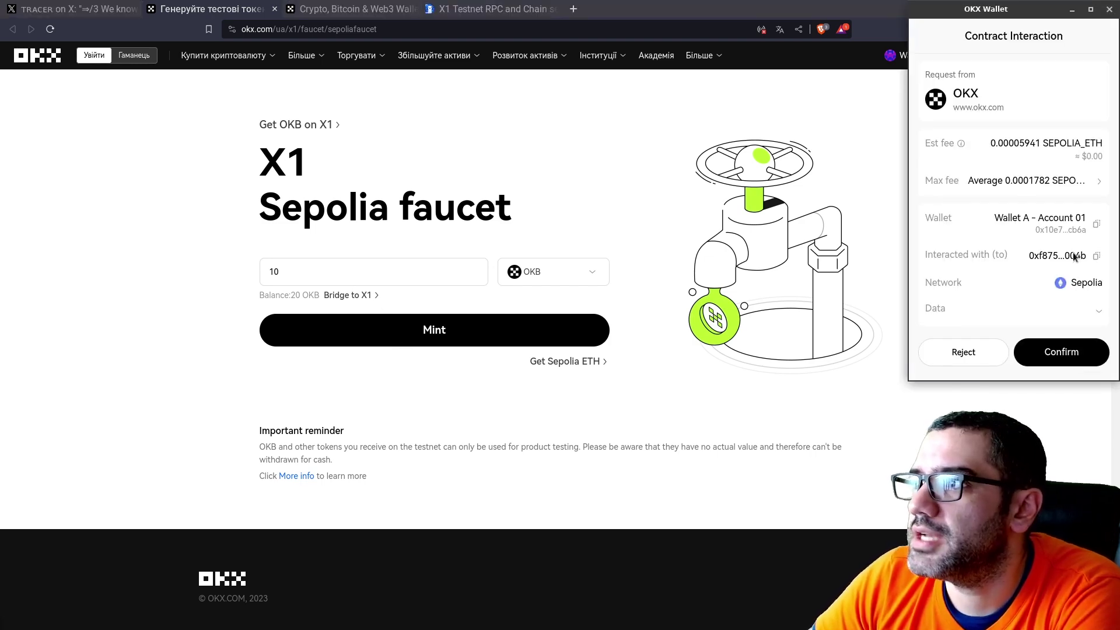
{"action": "left_click", "coordinate": [1041, 351]}
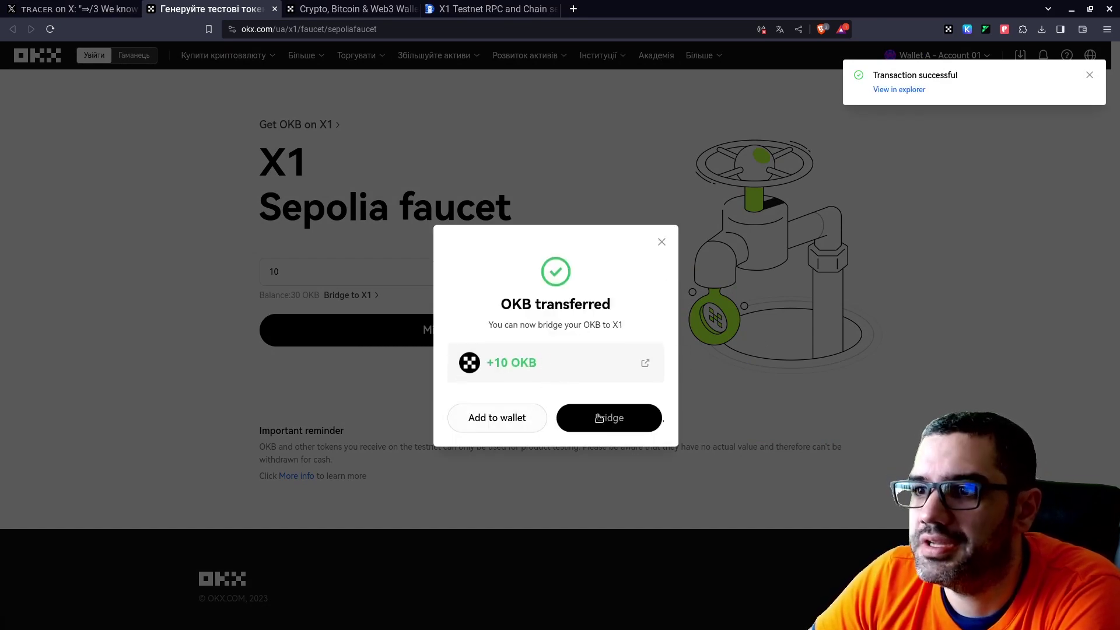
Step: Go to the testnet bridge and transfer 0.05 ETH from Sepolia to X1 Testnet, confirming the transaction in the wallet
{"action": "left_click", "coordinate": [628, 431]}
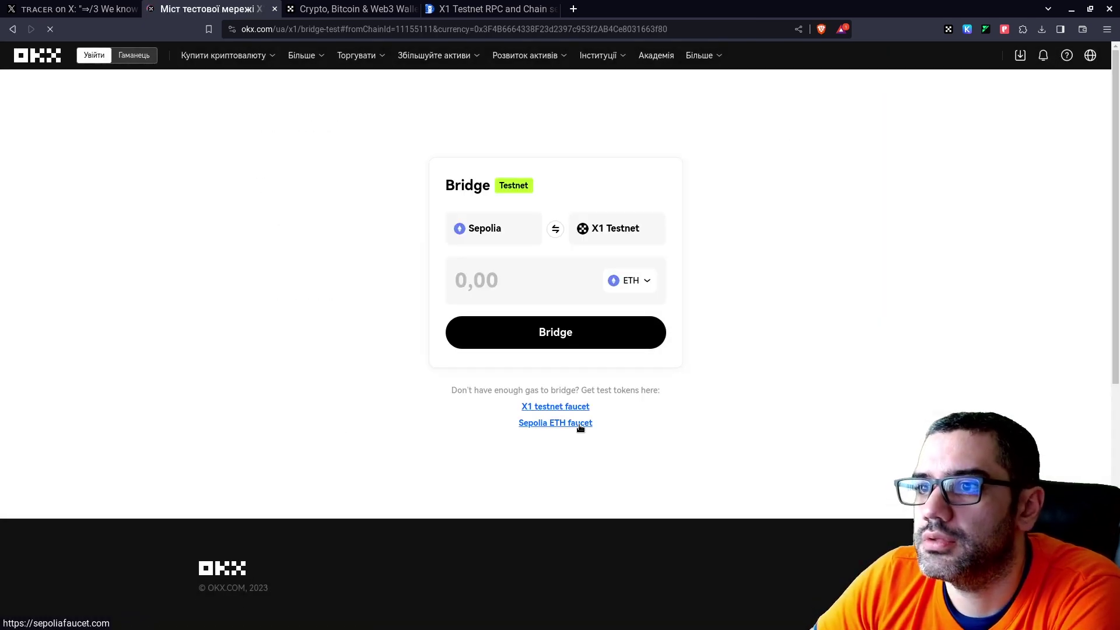
{"action": "left_click", "coordinate": [554, 280]}
{"action": "type", "text": "0,"}
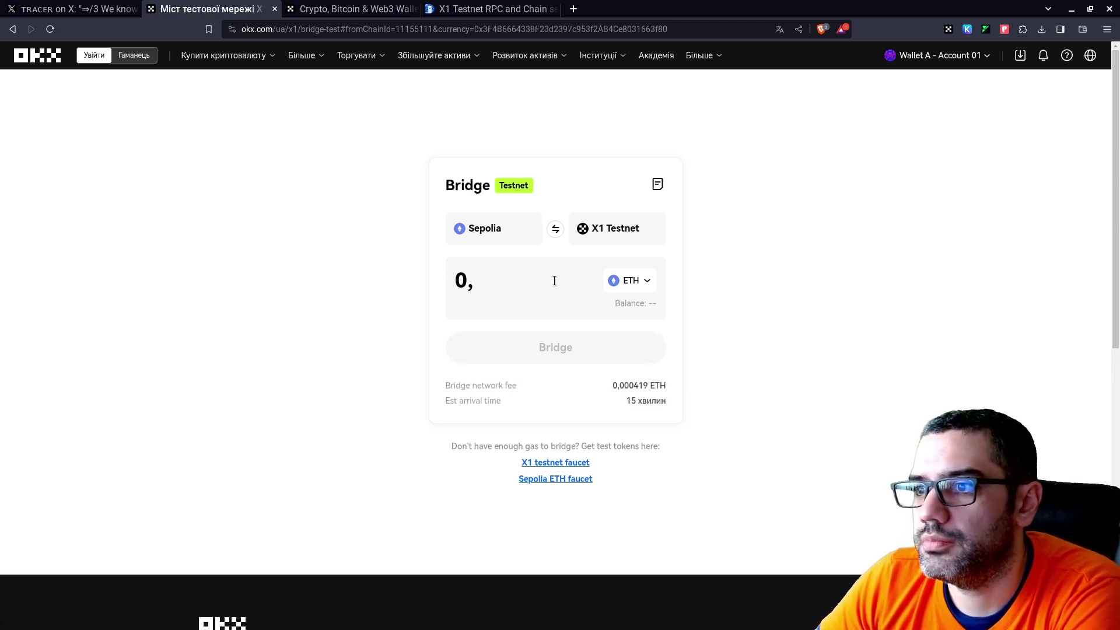
{"action": "type", "text": "1"}
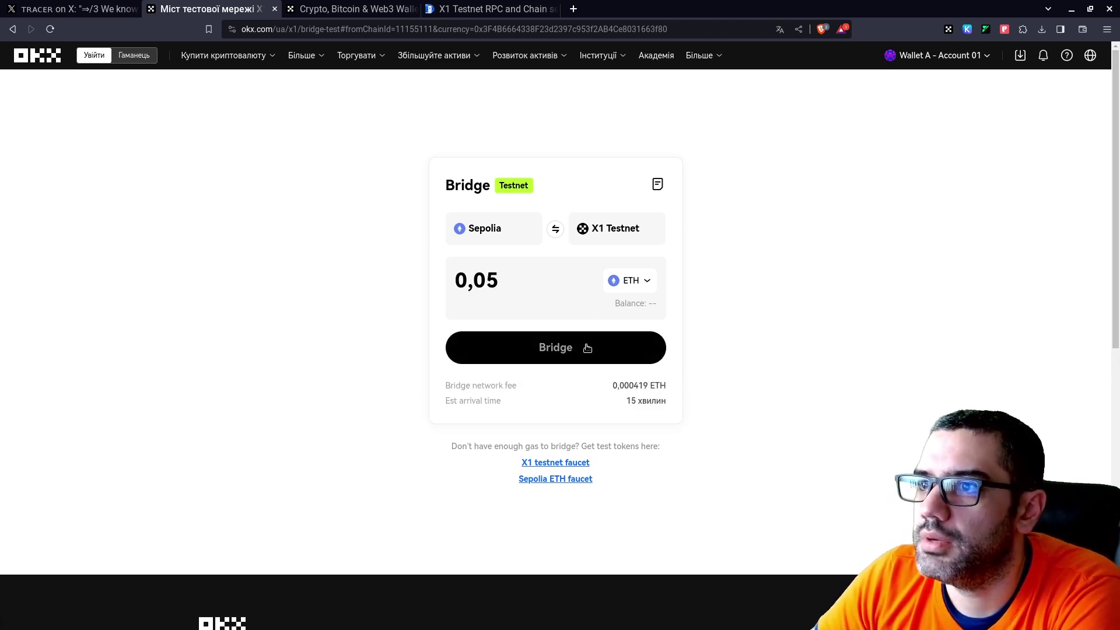
{"action": "left_click", "coordinate": [587, 348]}
{"action": "left_click", "coordinate": [646, 429]}
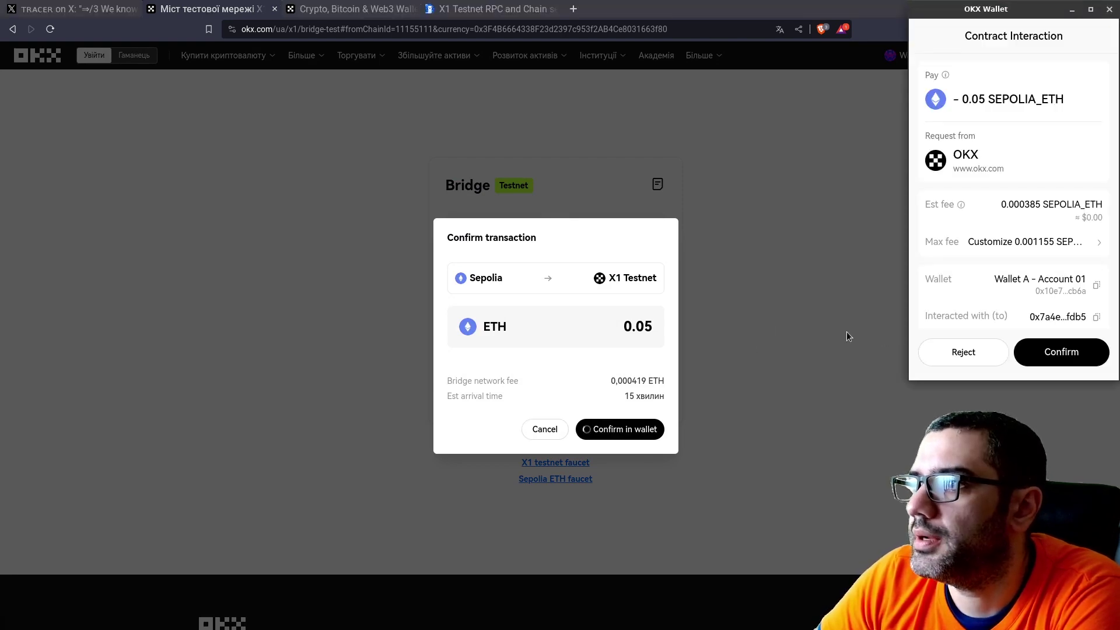
{"action": "key", "text": "Return"}
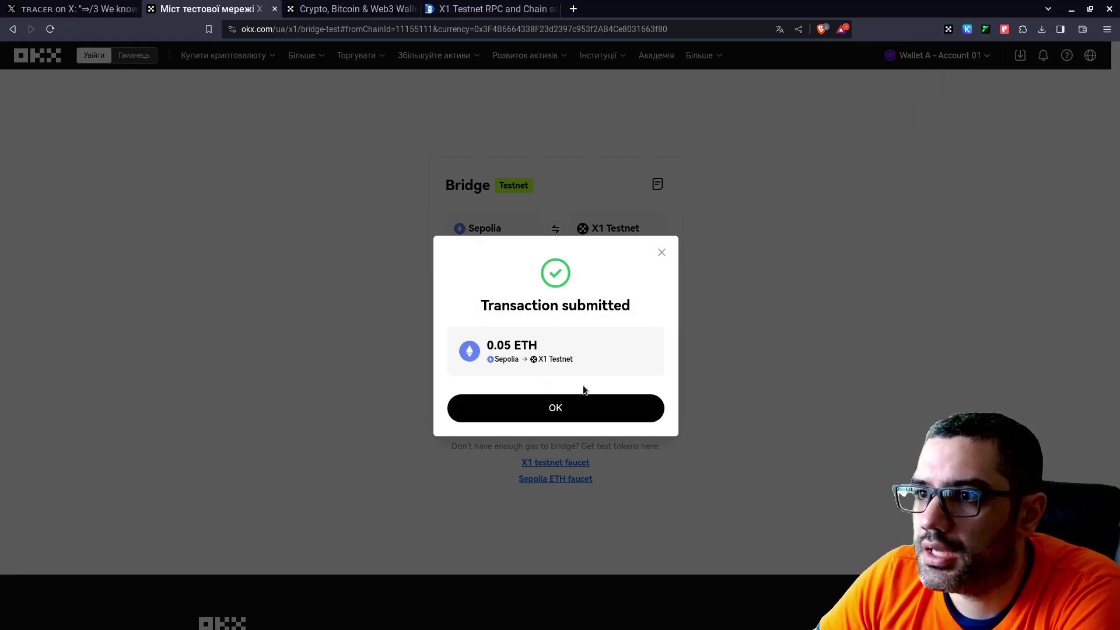
{"action": "left_click", "coordinate": [576, 407]}
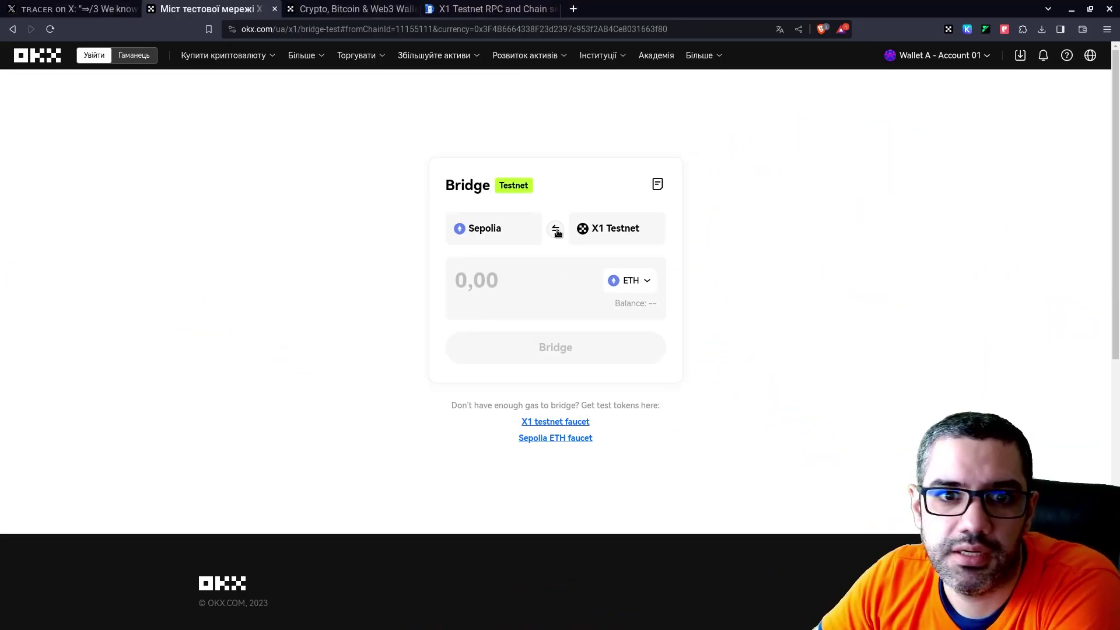
Step: Reverse the bridge direction so that OKB goes from X1 Testnet to Sepolia
{"action": "left_click", "coordinate": [556, 230]}
{"action": "left_click", "coordinate": [570, 343]}
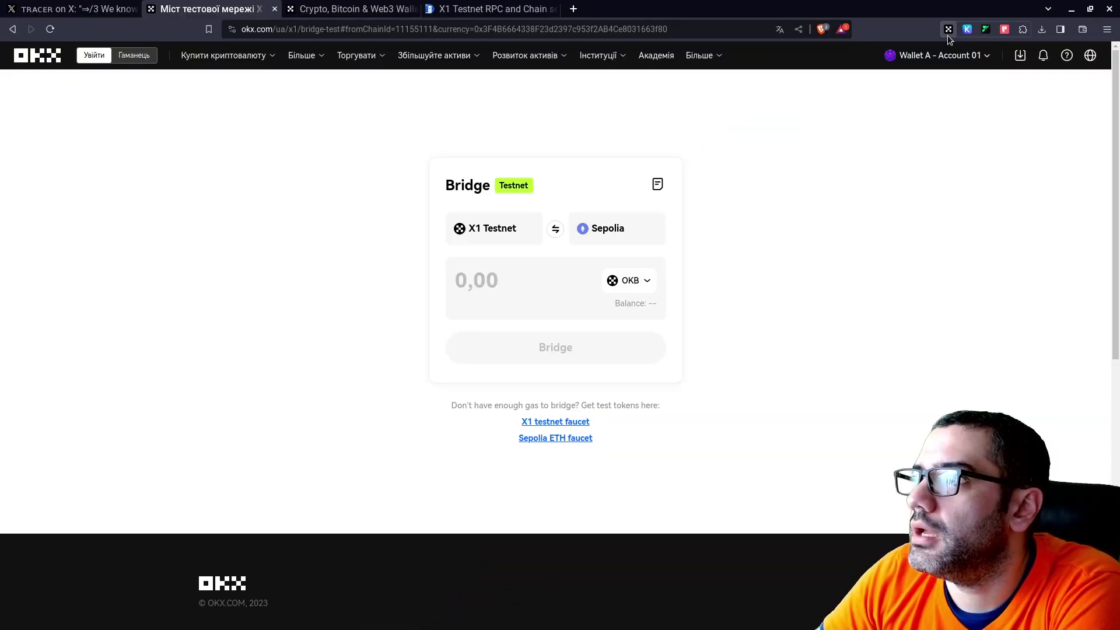
Step: Try to switch the OKX Wallet's network to the built-in X1 Testnet
{"action": "left_click", "coordinate": [949, 30]}
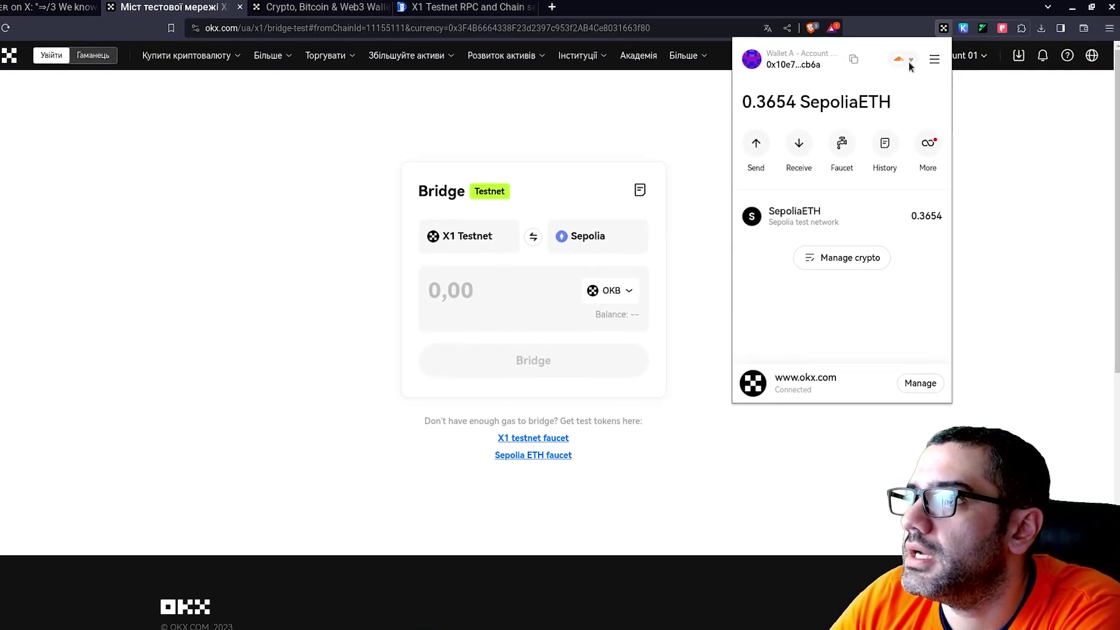
{"action": "left_click", "coordinate": [906, 59]}
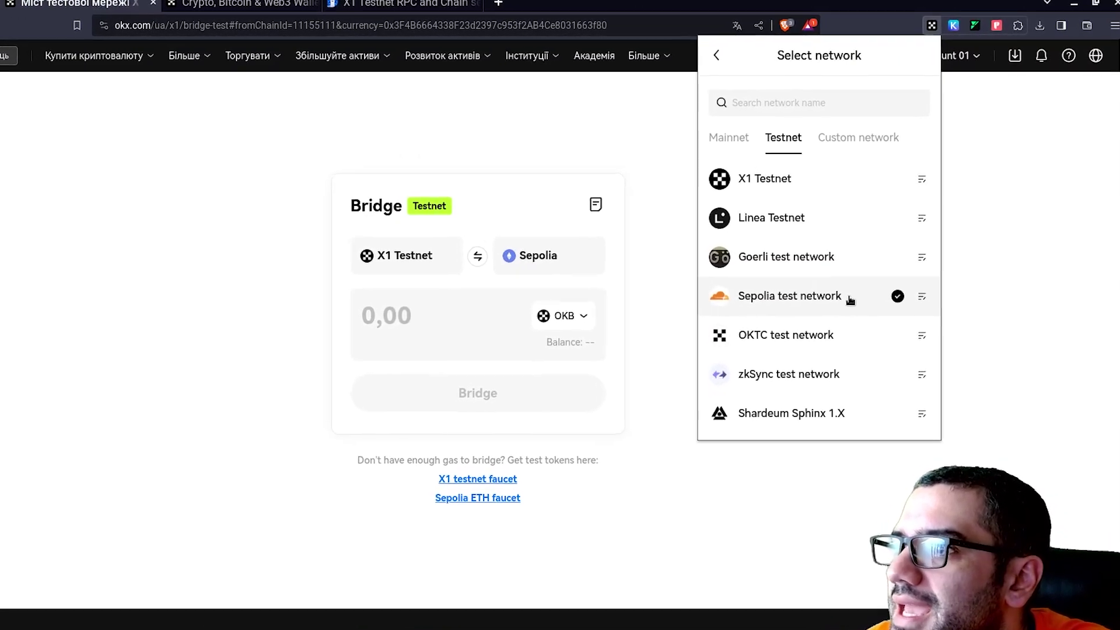
{"action": "left_click", "coordinate": [795, 186]}
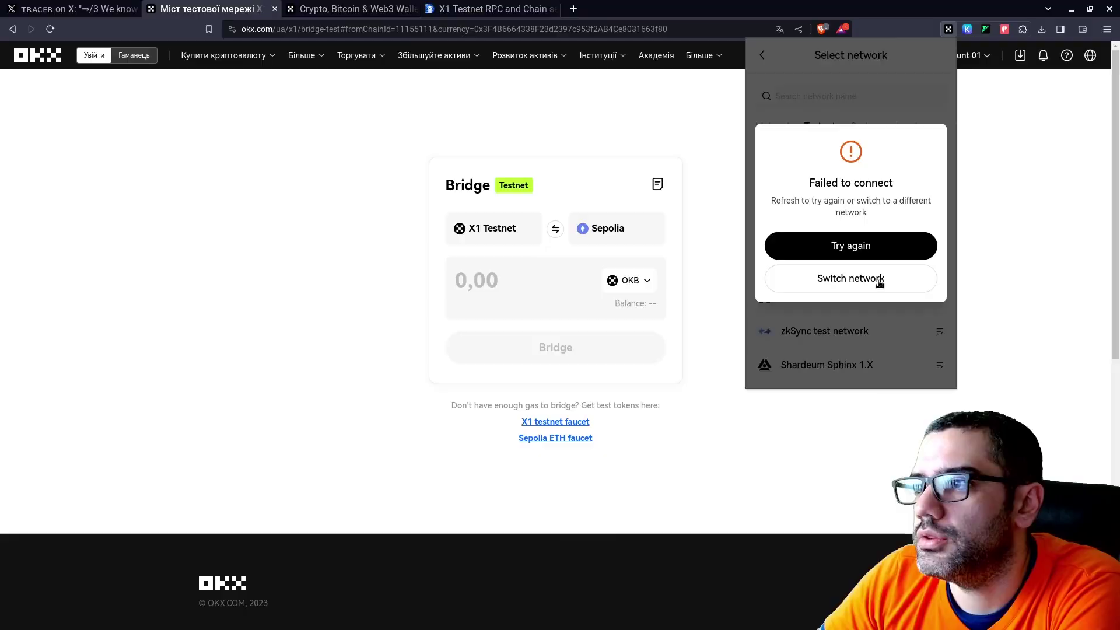
{"action": "left_click", "coordinate": [805, 387]}
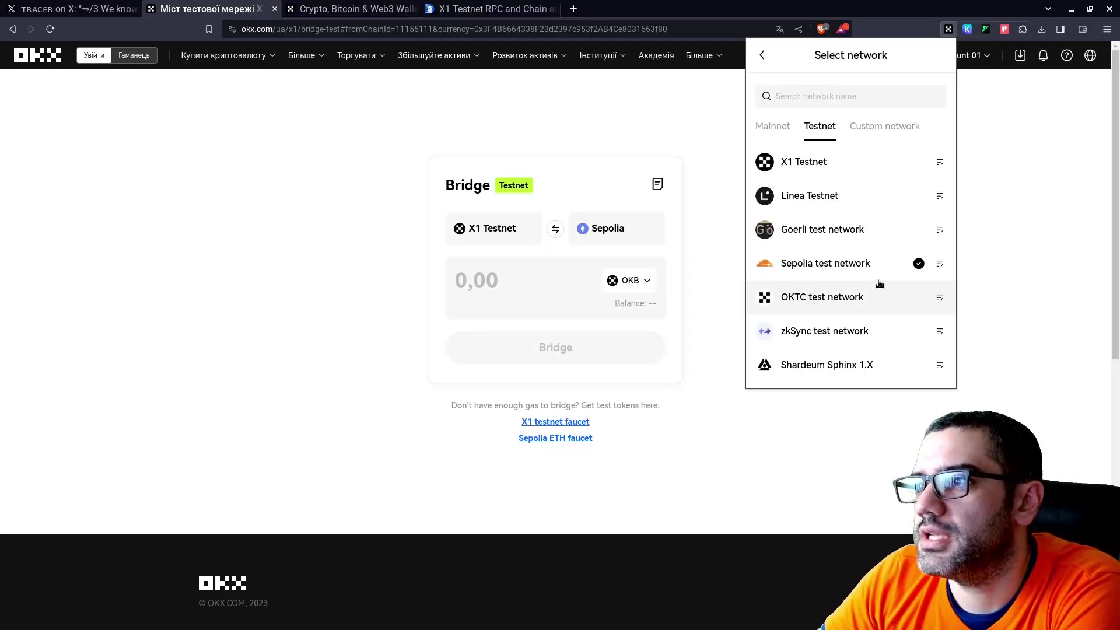
{"action": "left_click", "coordinate": [807, 158]}
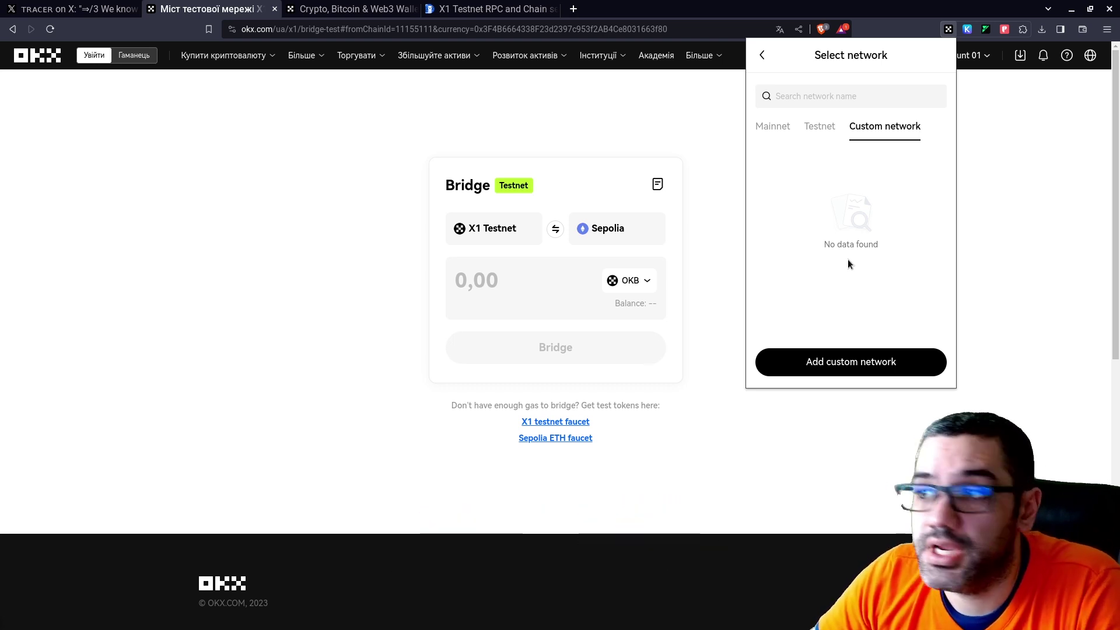
{"action": "left_click", "coordinate": [477, 16]}
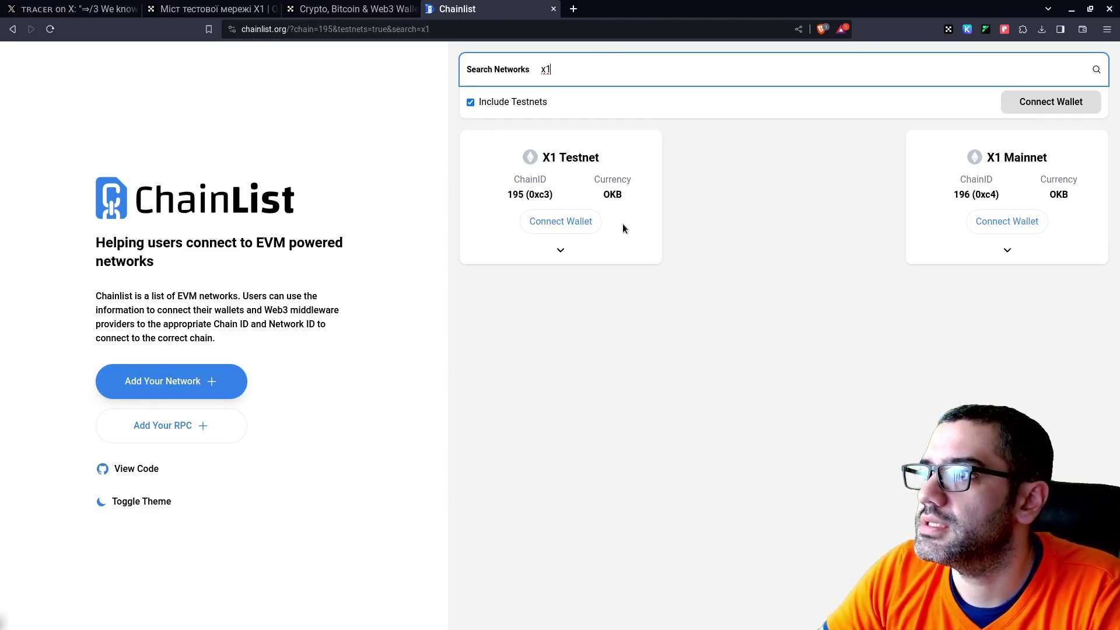
{"action": "left_click", "coordinate": [555, 249]}
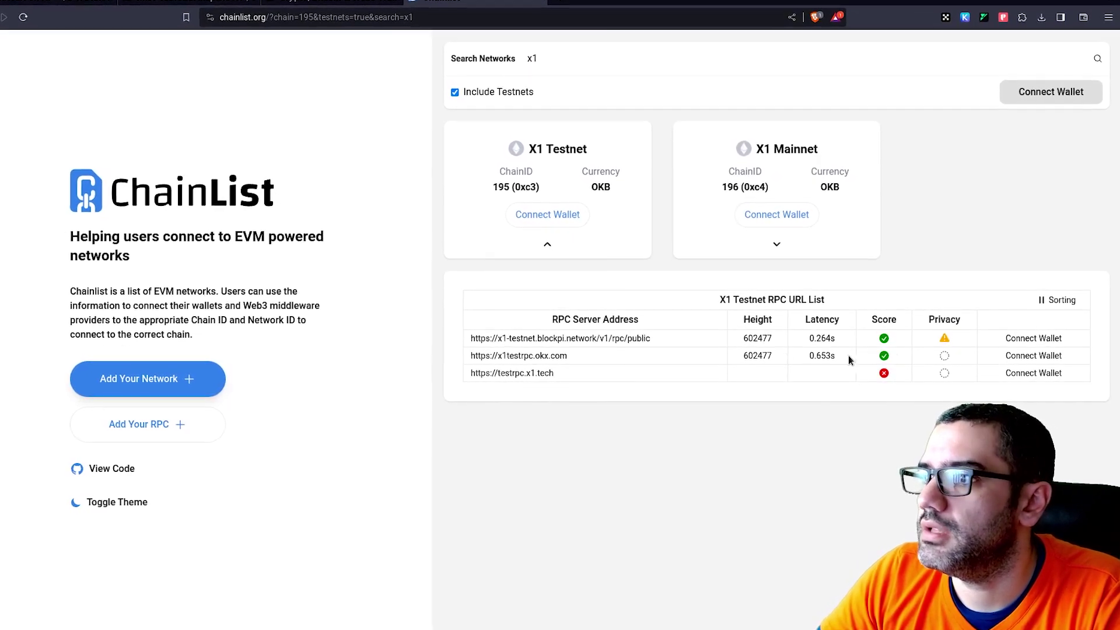
{"action": "left_click_drag", "start_coordinate": [472, 338], "coordinate": [636, 342]}
{"action": "key", "text": "ctrl+c"}
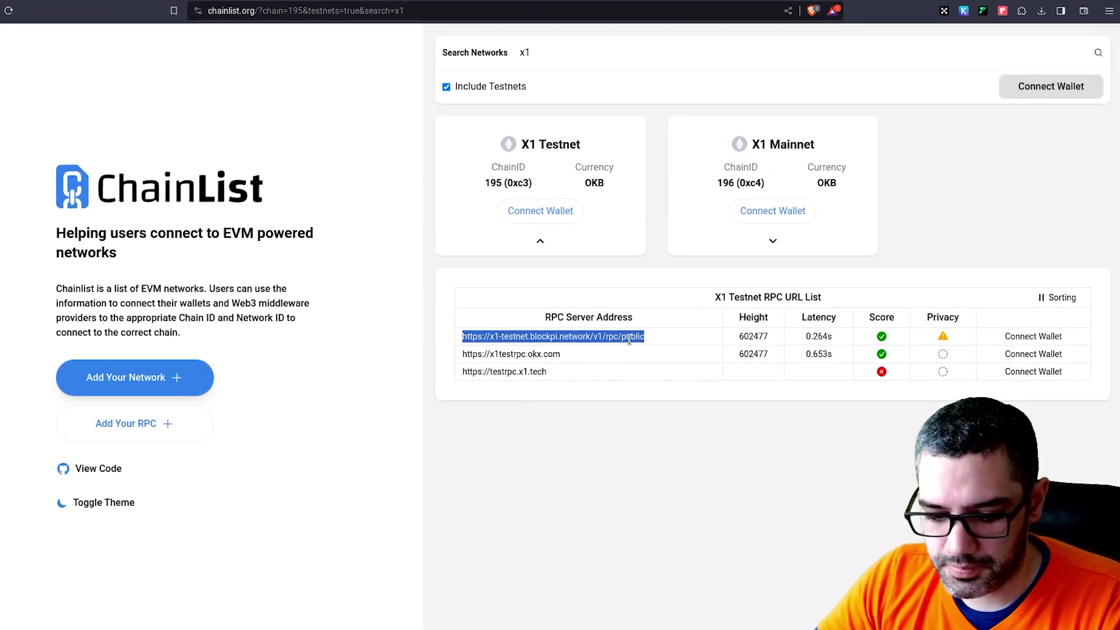
Step: Start a custom network in the OKX Wallet named X1TesnetMio, using the copied blockpi RPC URL
{"action": "left_click", "coordinate": [943, 7]}
{"action": "left_click", "coordinate": [874, 105]}
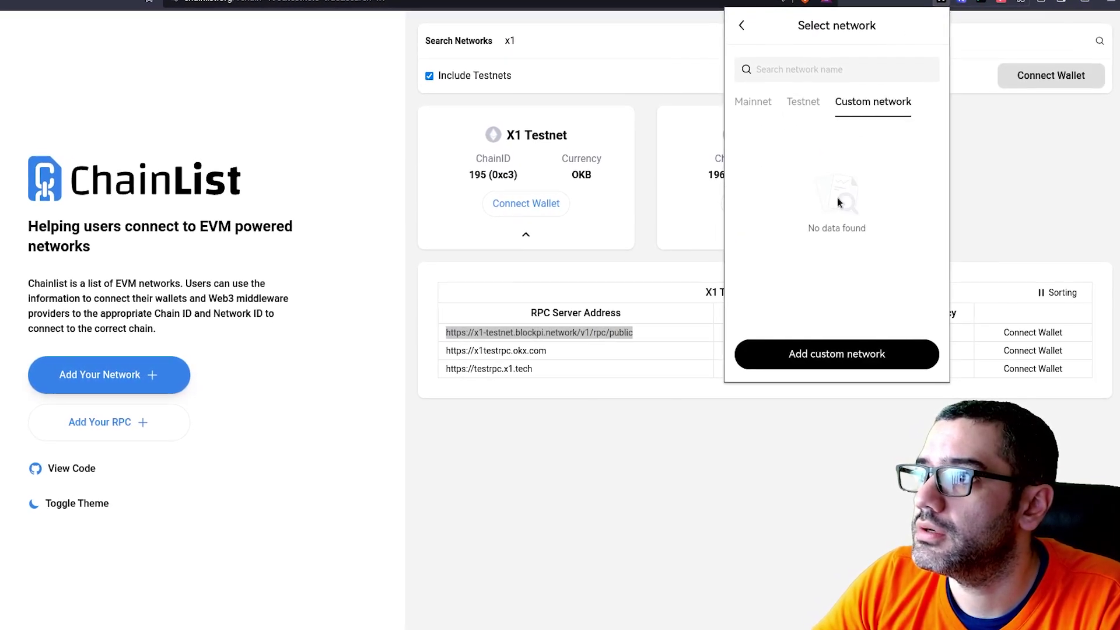
{"action": "left_click", "coordinate": [834, 356]}
{"action": "type", "text": "X1Tesne"}
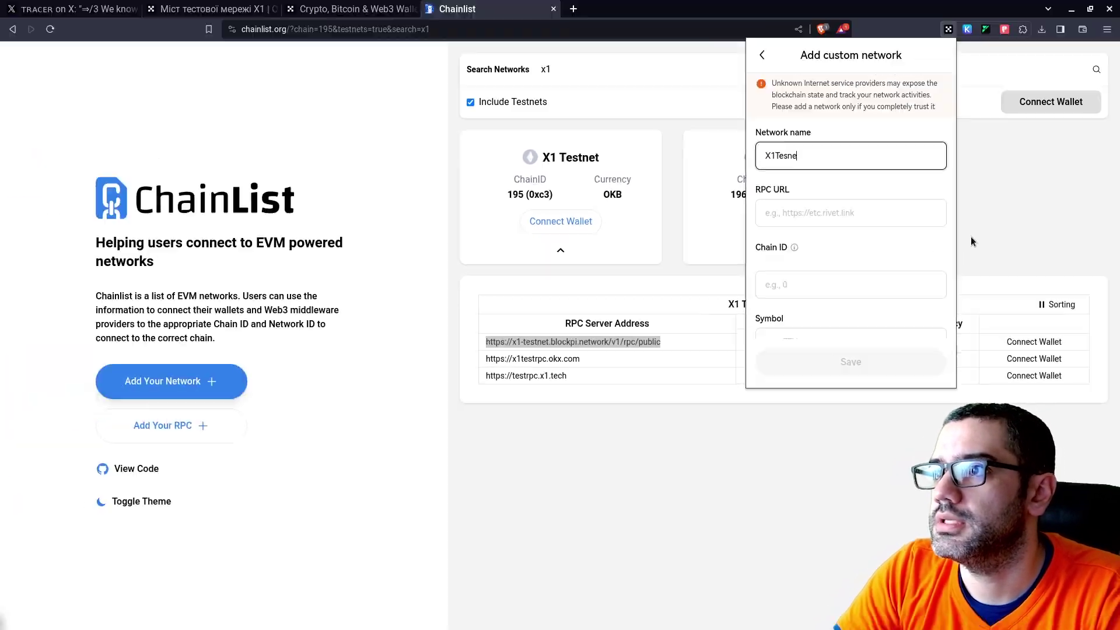
{"action": "type", "text": "tMio"}
{"action": "key", "text": "Tab"}
{"action": "key", "text": "ctrl+v"}
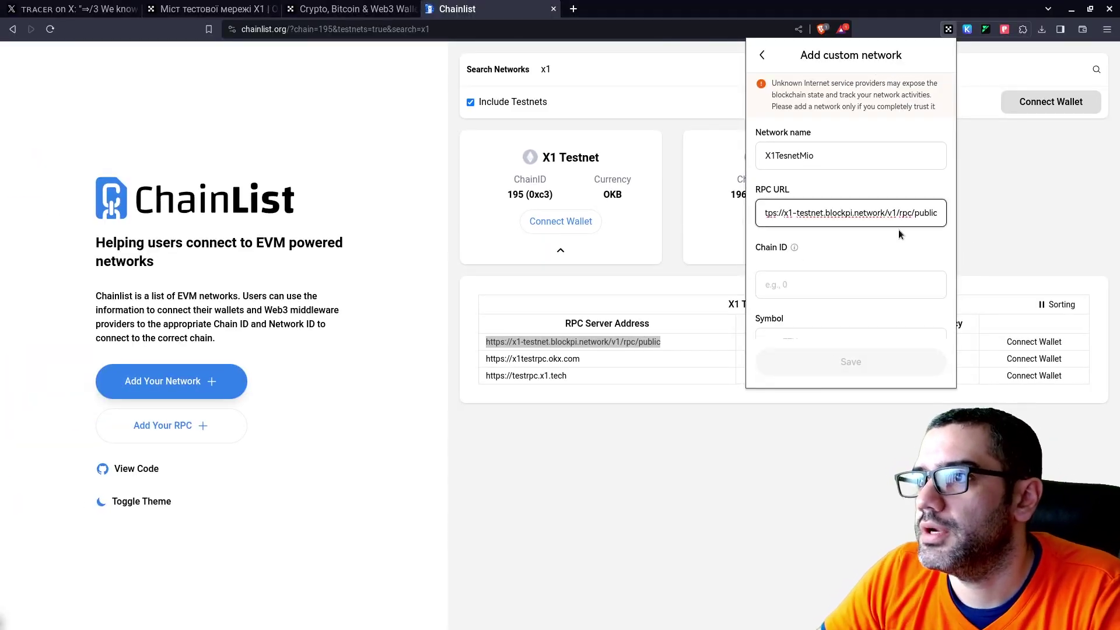
Step: Complete the custom network with chain ID 195 and symbol OKB, save it, and select it in the wallet
{"action": "key", "text": "Tab"}
{"action": "type", "text": "195"}
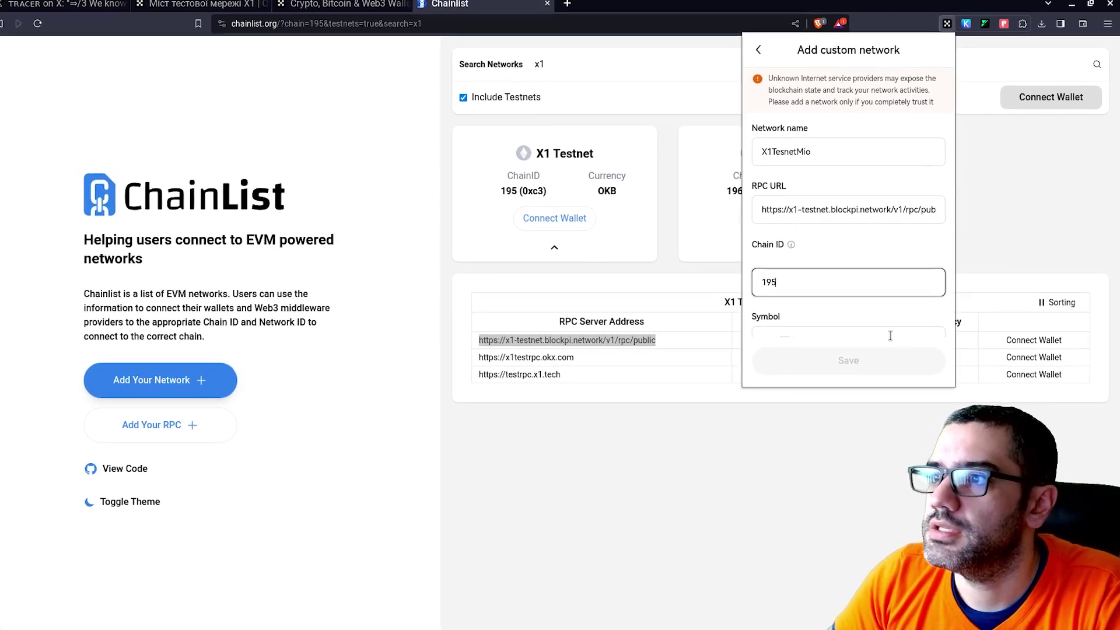
{"action": "scroll", "coordinate": [867, 300], "scroll_direction": "down", "scroll_amount": 2}
{"action": "left_click", "coordinate": [840, 254]}
{"action": "type", "text": "OKB"}
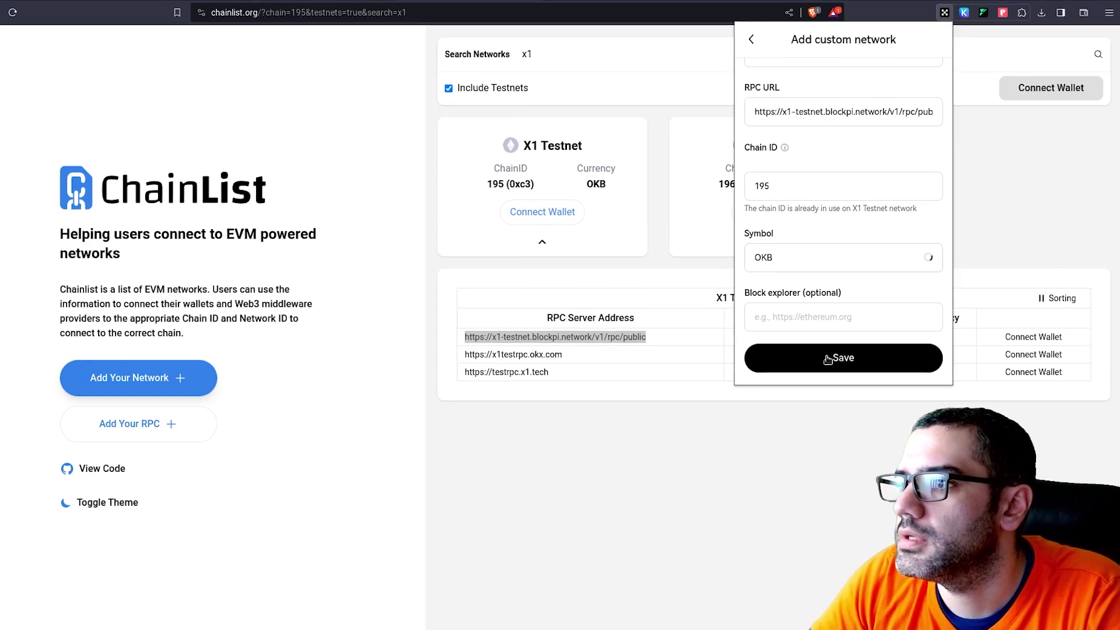
{"action": "left_click", "coordinate": [829, 359]}
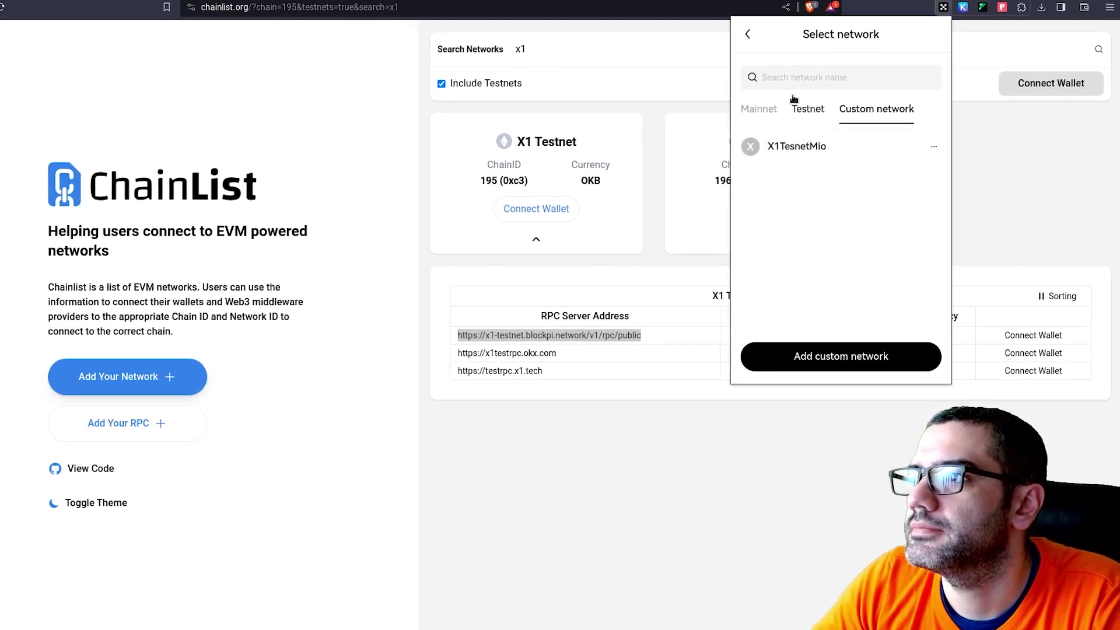
{"action": "left_click", "coordinate": [811, 150]}
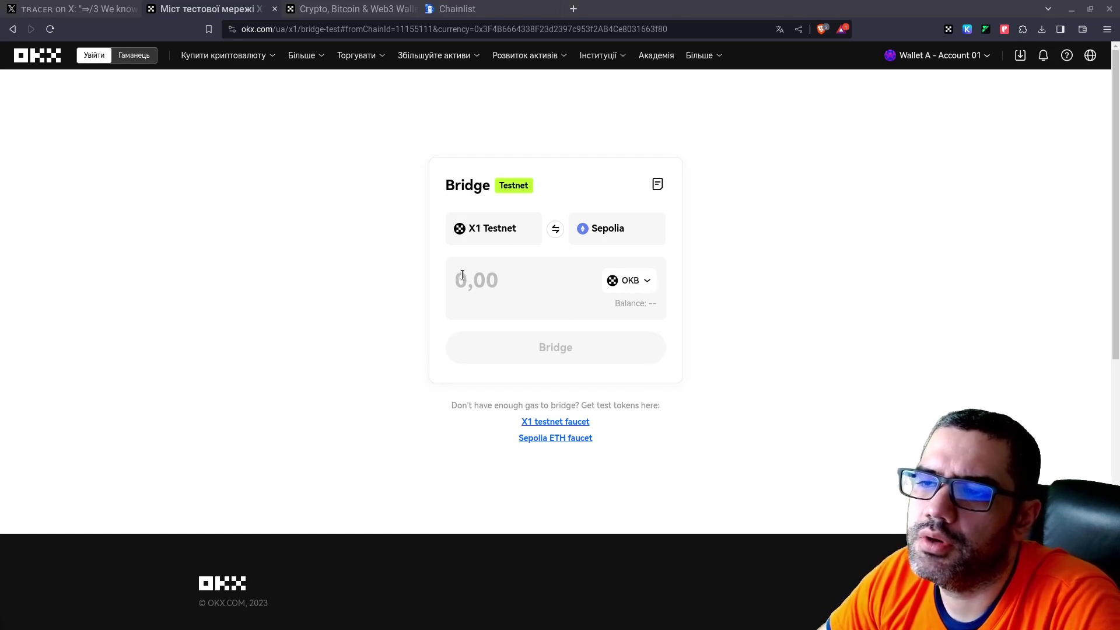
Step: Request a bridge of 0.1 OKB from X1 Testnet to Sepolia, accepting the manual claim notice and confirming the transaction
{"action": "left_click", "coordinate": [571, 279]}
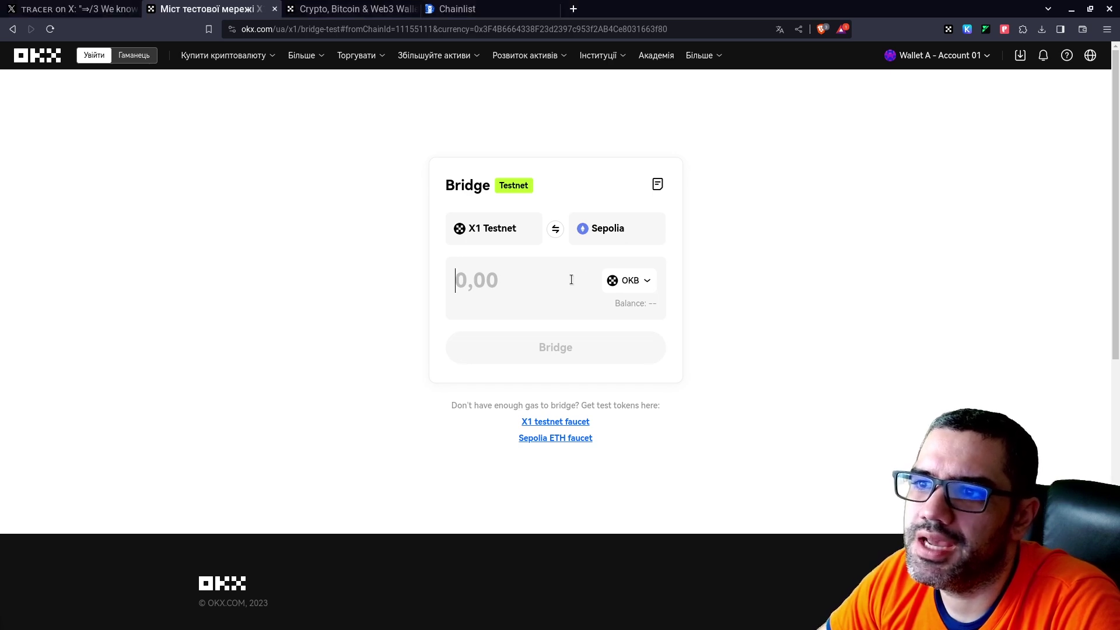
{"action": "type", "text": "0,1"}
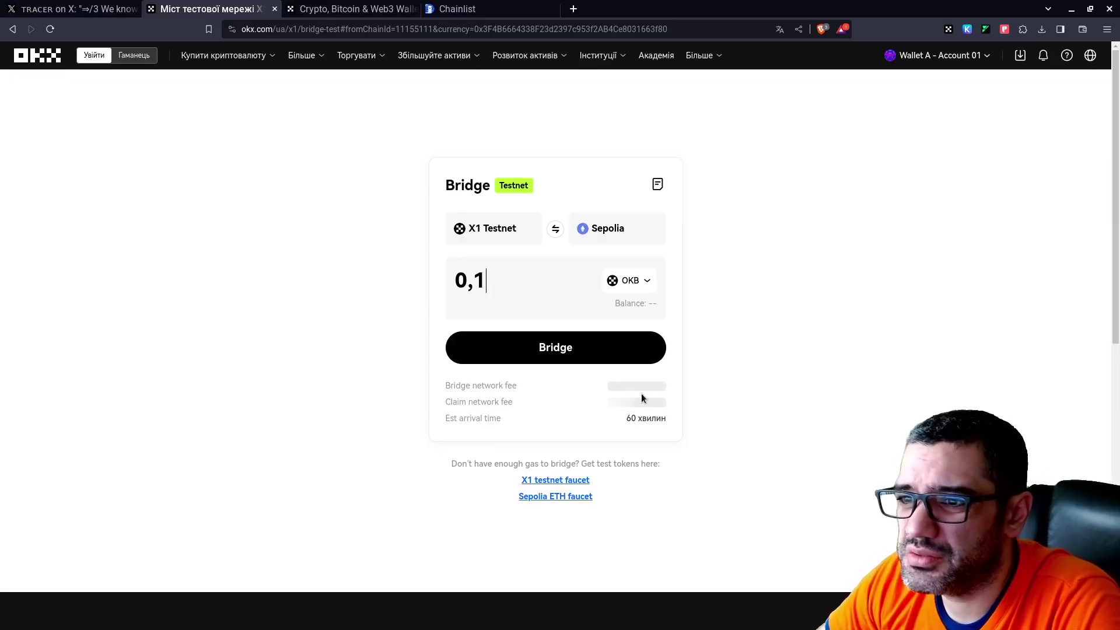
{"action": "left_click", "coordinate": [573, 351]}
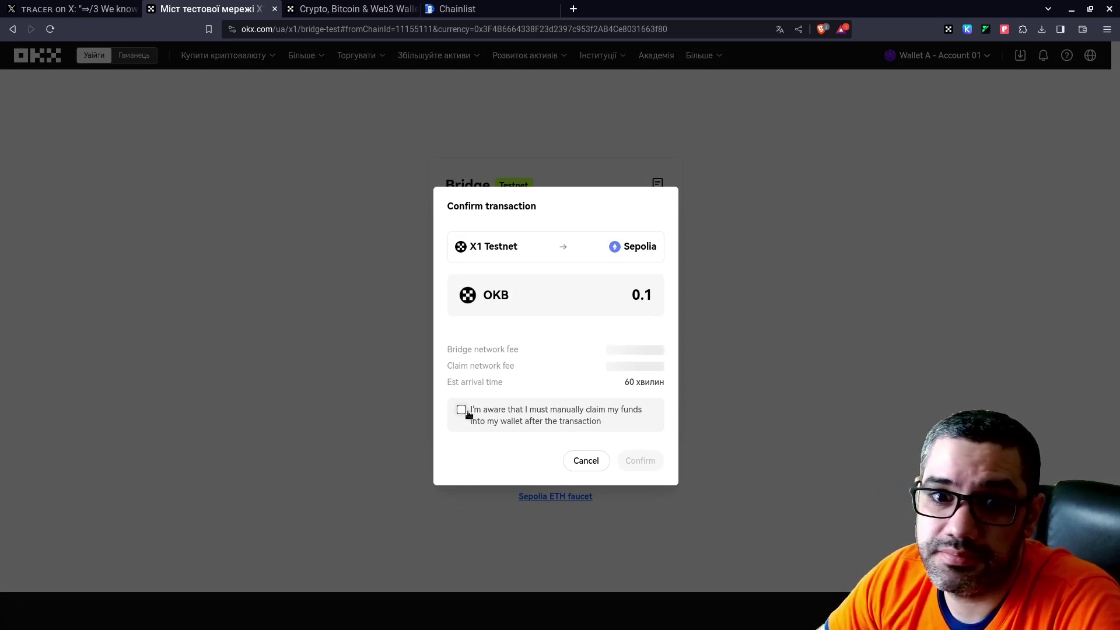
{"action": "left_click", "coordinate": [457, 9]}
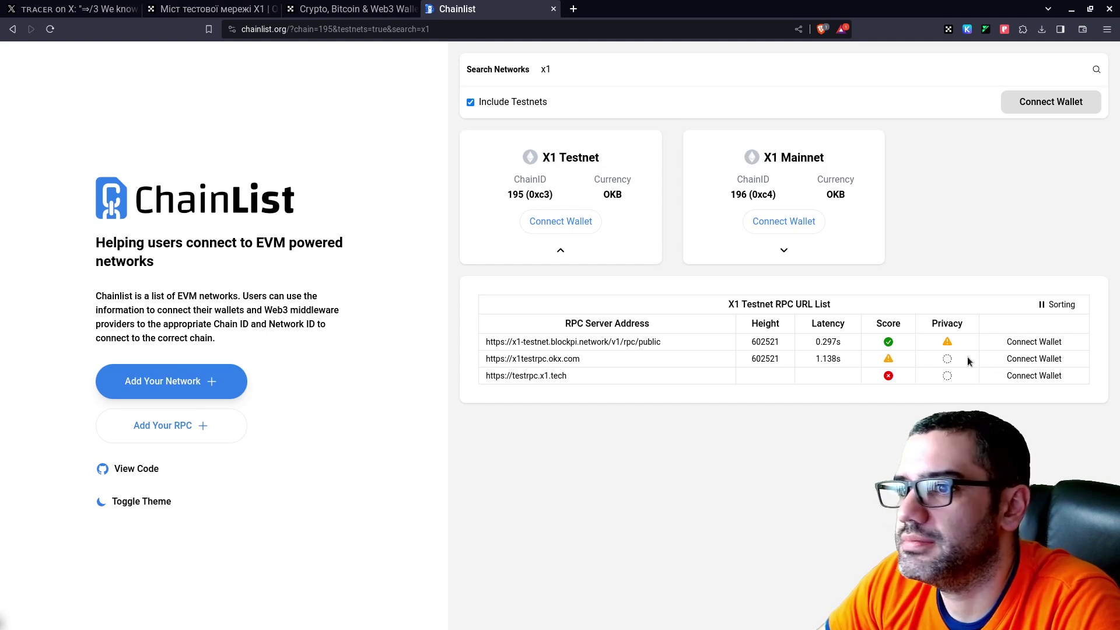
{"action": "left_click", "coordinate": [349, 9]}
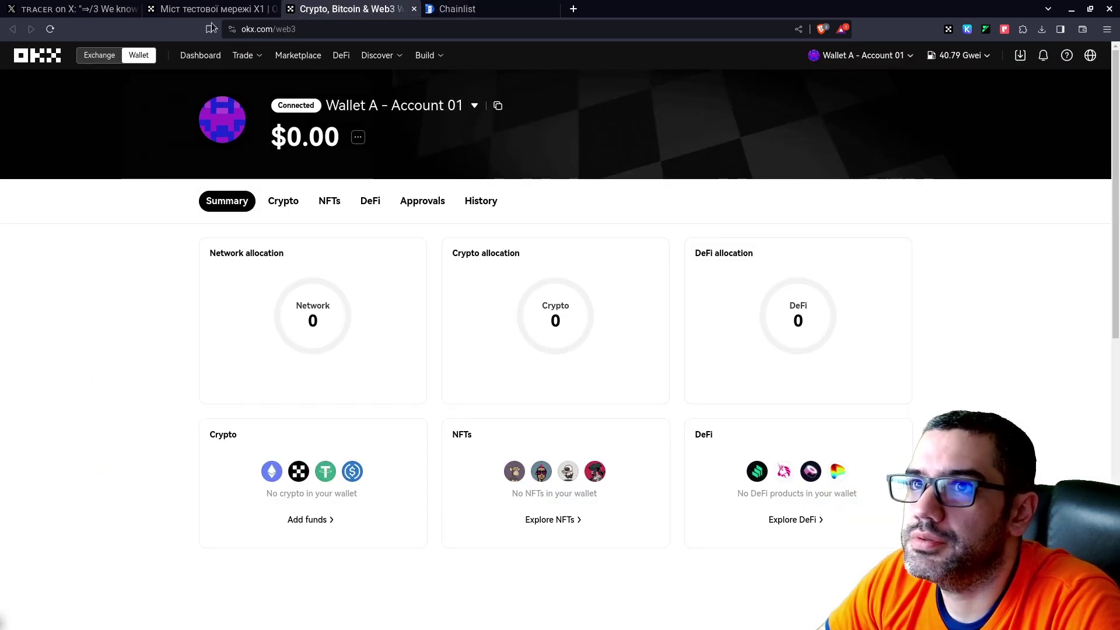
{"action": "left_click", "coordinate": [204, 9]}
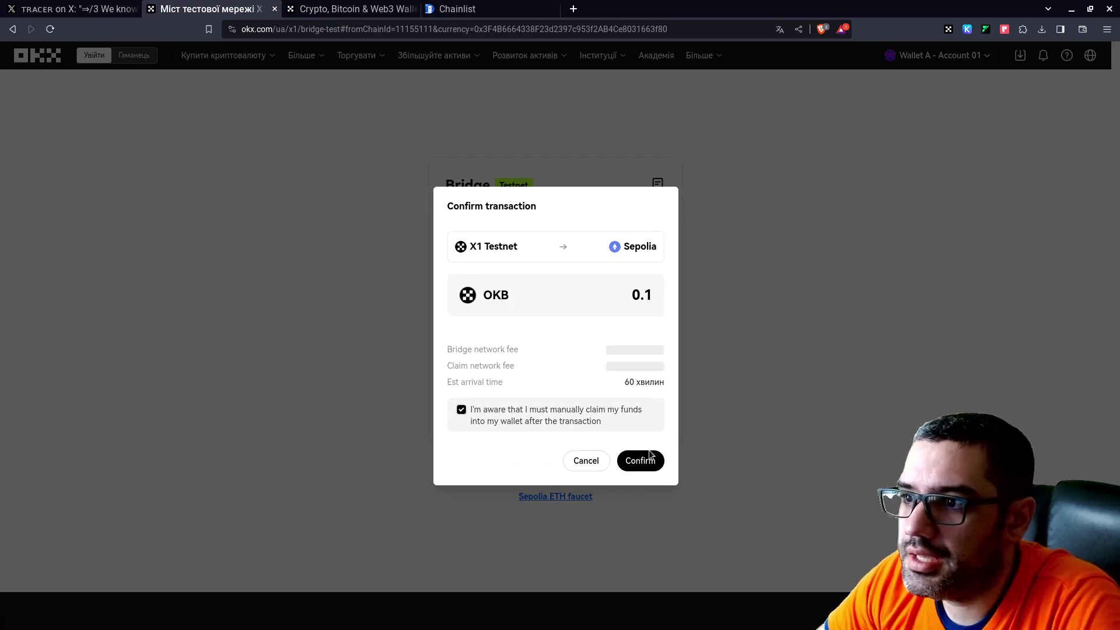
{"action": "left_click", "coordinate": [642, 462]}
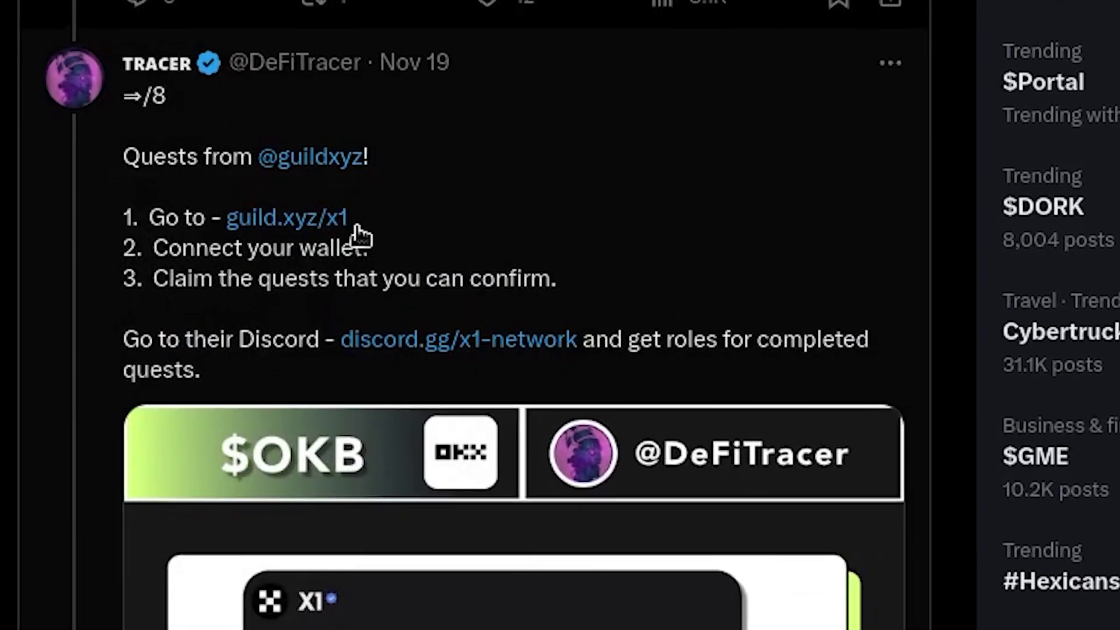
Step: Open guild.xyz/x1 from the thread, connect the OKX Wallet, and sign the ownership verification message
{"action": "left_click", "coordinate": [338, 239]}
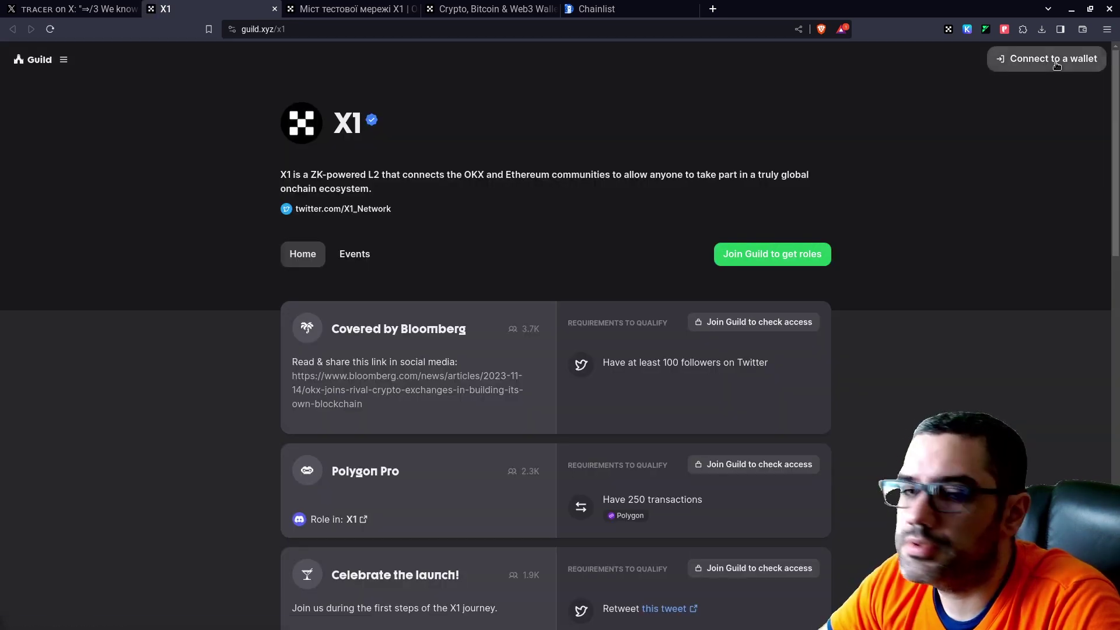
{"action": "left_click", "coordinate": [1044, 59]}
{"action": "left_click", "coordinate": [557, 262]}
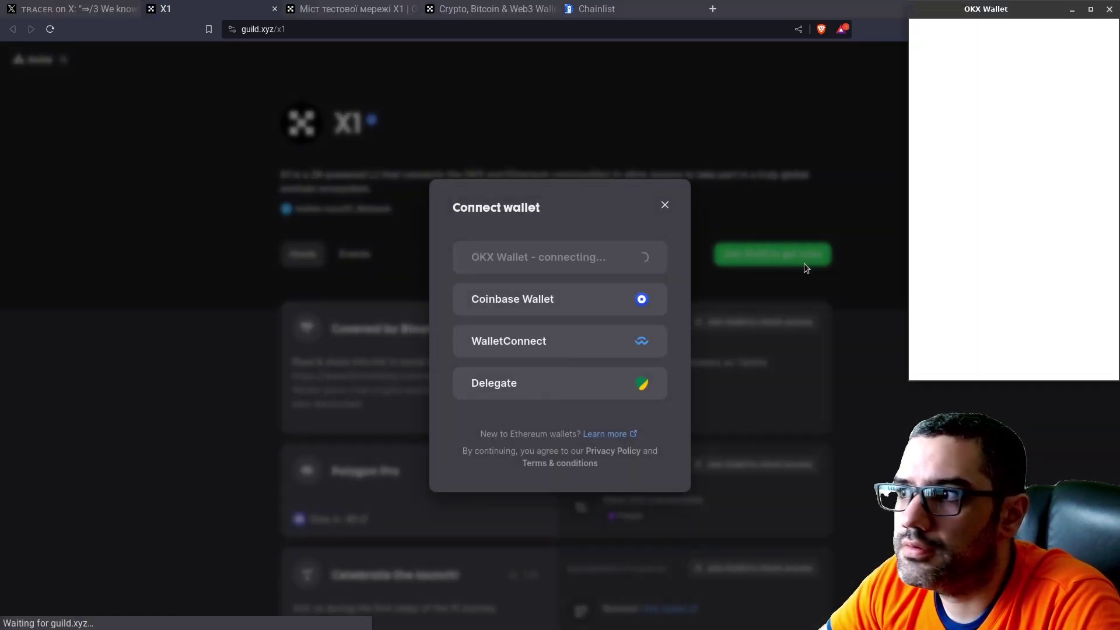
{"action": "left_click", "coordinate": [1080, 355]}
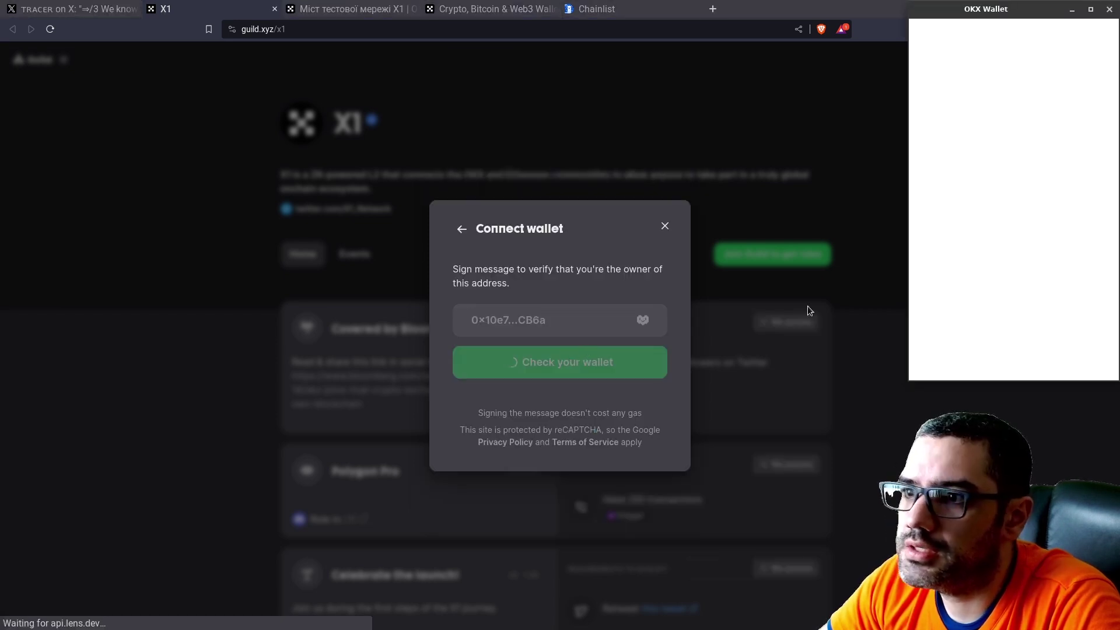
{"action": "left_click", "coordinate": [1044, 349]}
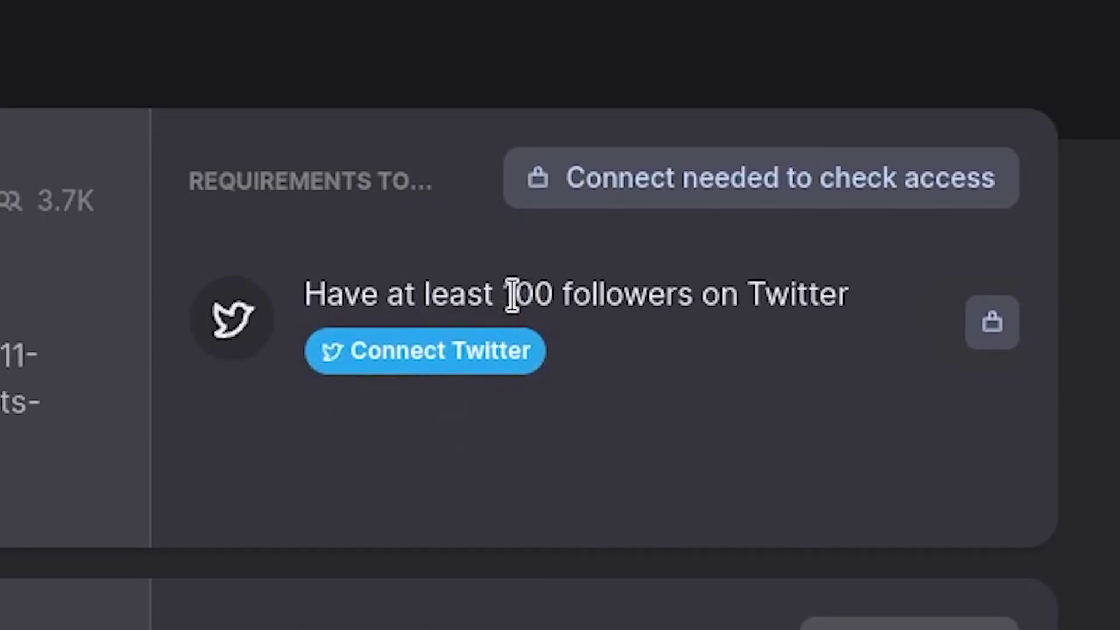
Step: Review the access requirements of the X1 Guild roles, from Covered by Bloomberg through OG Collector
{"action": "left_click_drag", "start_coordinate": [506, 309], "coordinate": [698, 312]}
{"action": "left_click", "coordinate": [564, 374]}
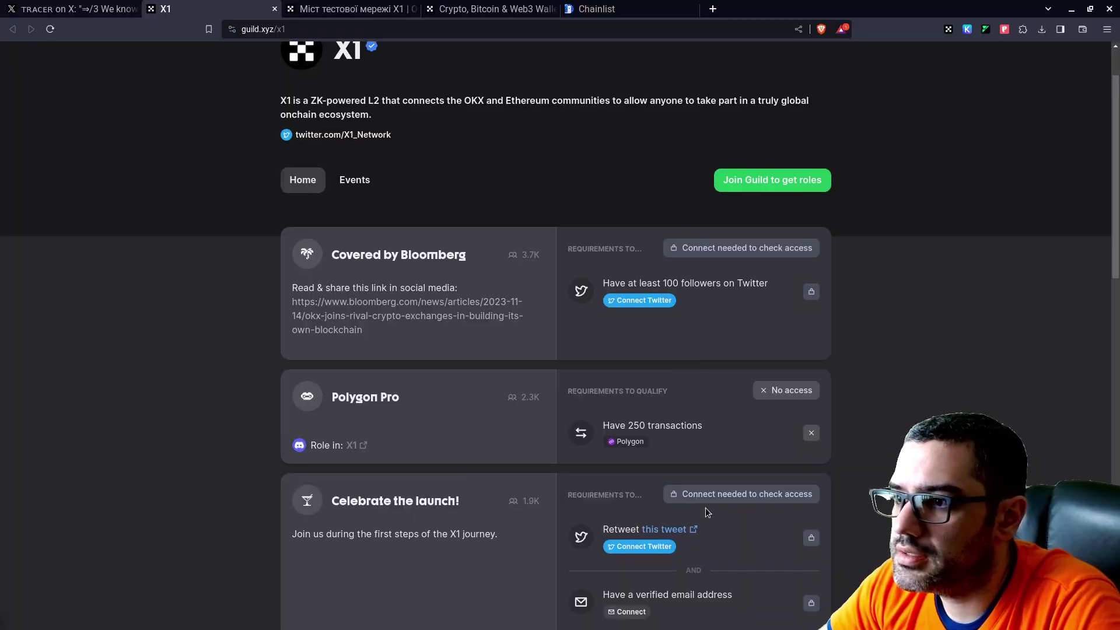
{"action": "scroll", "coordinate": [646, 475], "scroll_direction": "down", "scroll_amount": 5}
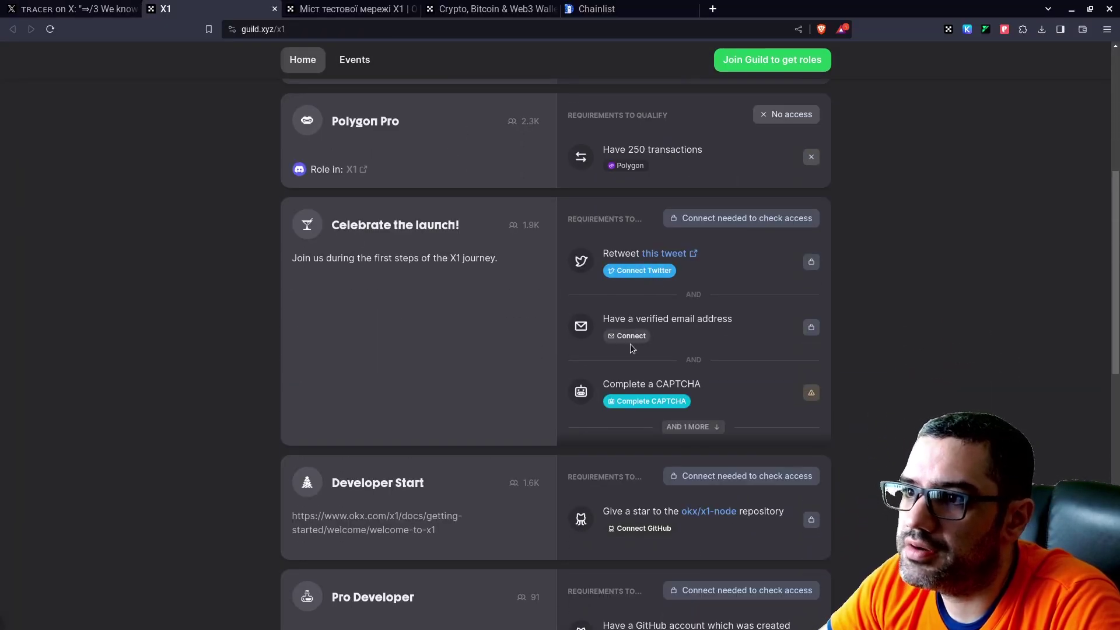
{"action": "scroll", "coordinate": [641, 342], "scroll_direction": "down", "scroll_amount": 2}
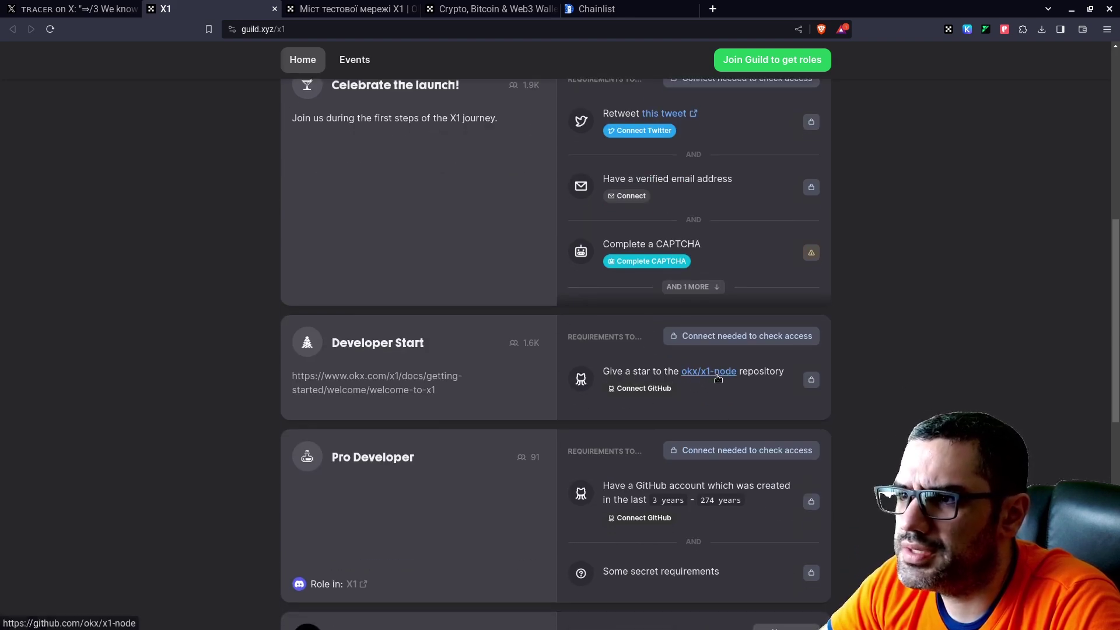
{"action": "scroll", "coordinate": [718, 378], "scroll_direction": "down", "scroll_amount": 8}
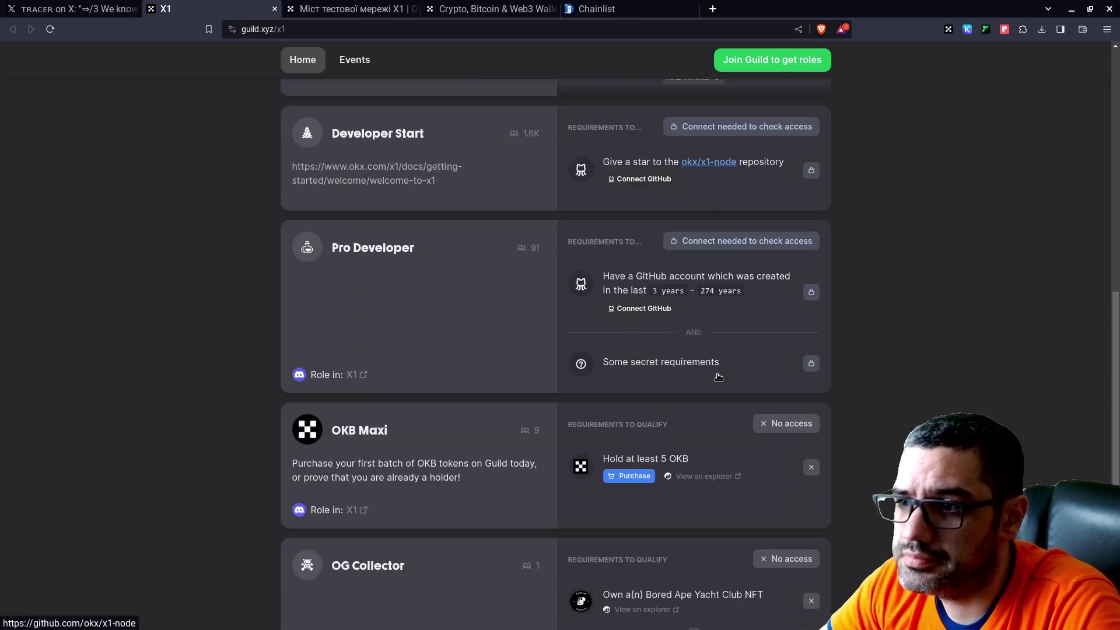
{"action": "scroll", "coordinate": [717, 373], "scroll_direction": "up", "scroll_amount": 2}
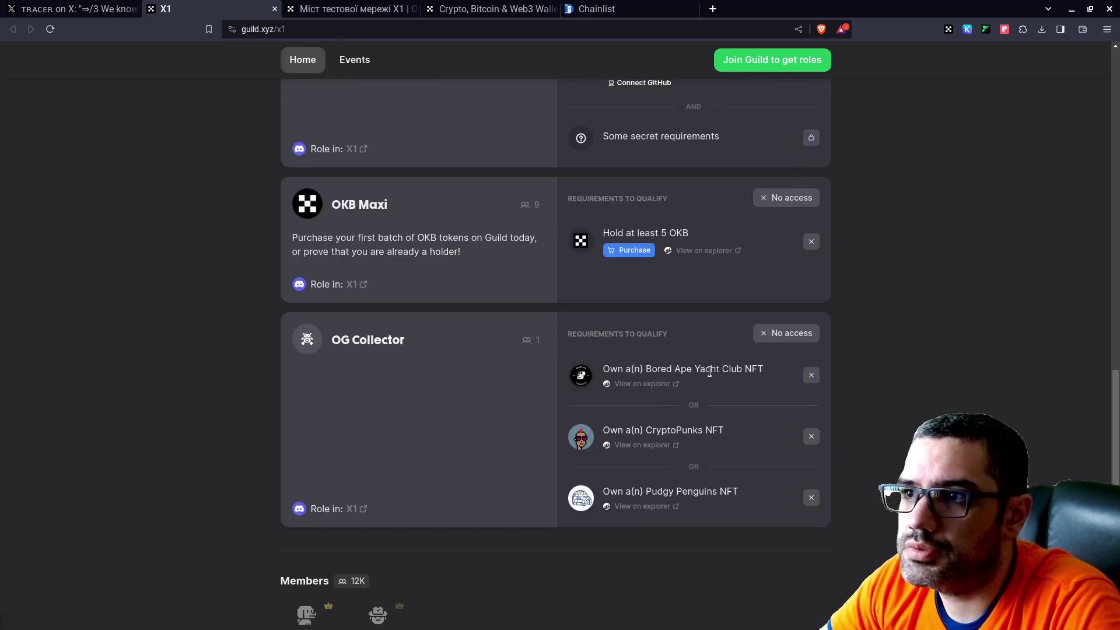
{"action": "scroll", "coordinate": [80, 306], "scroll_direction": "up", "scroll_amount": 10}
Step: Join the X1 guild by checking access with the connected accounts, and view the Guild Pin minting options without minting
{"action": "left_click", "coordinate": [775, 259]}
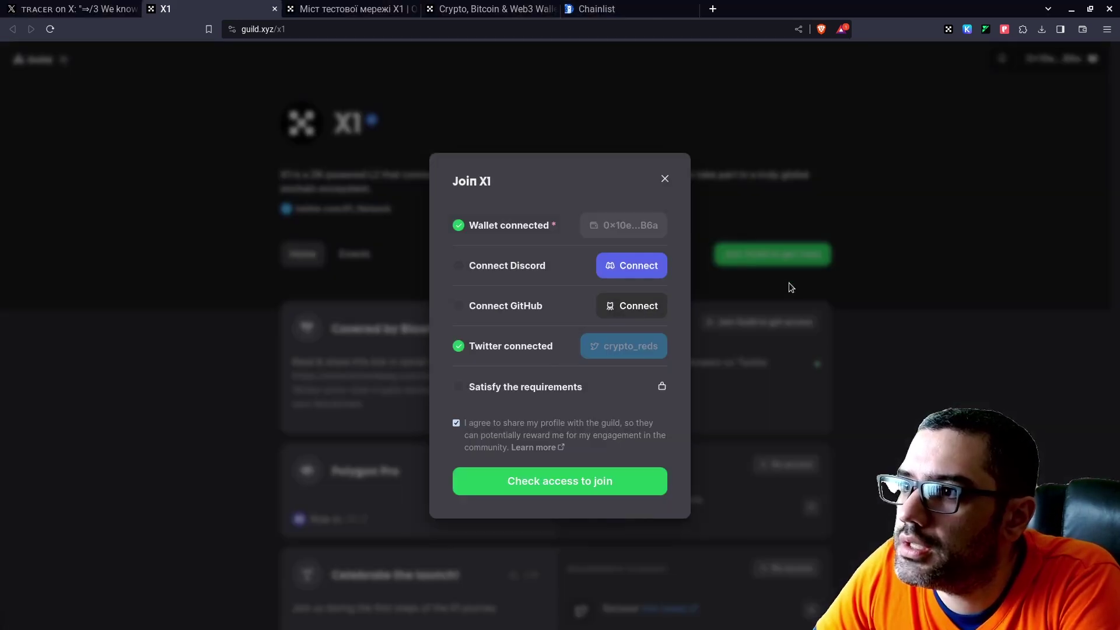
{"action": "left_click", "coordinate": [571, 485]}
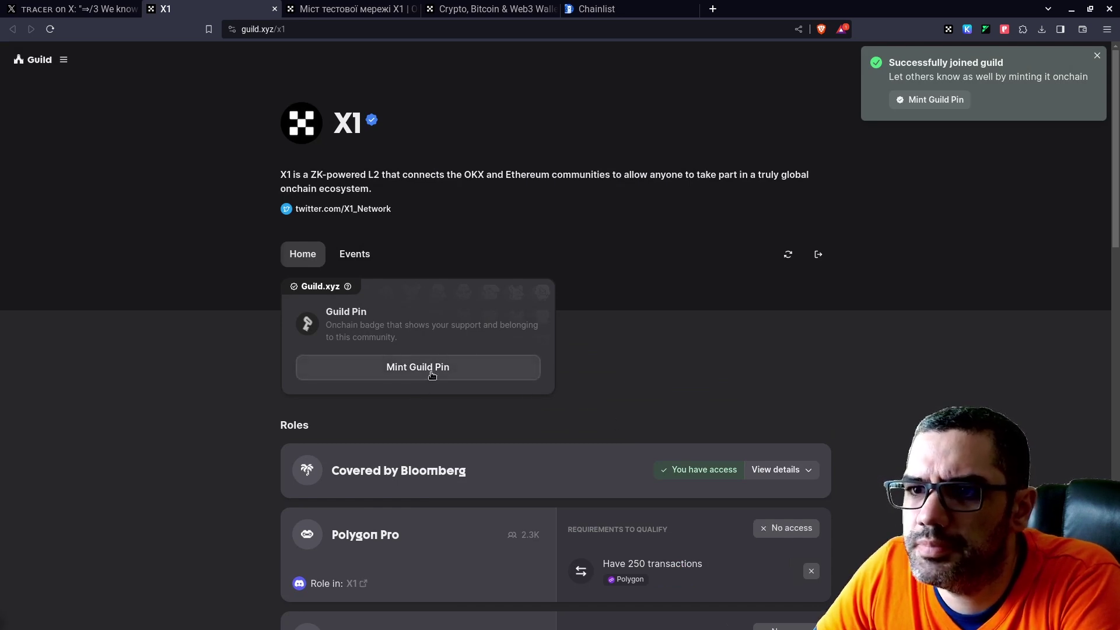
{"action": "left_click", "coordinate": [432, 374]}
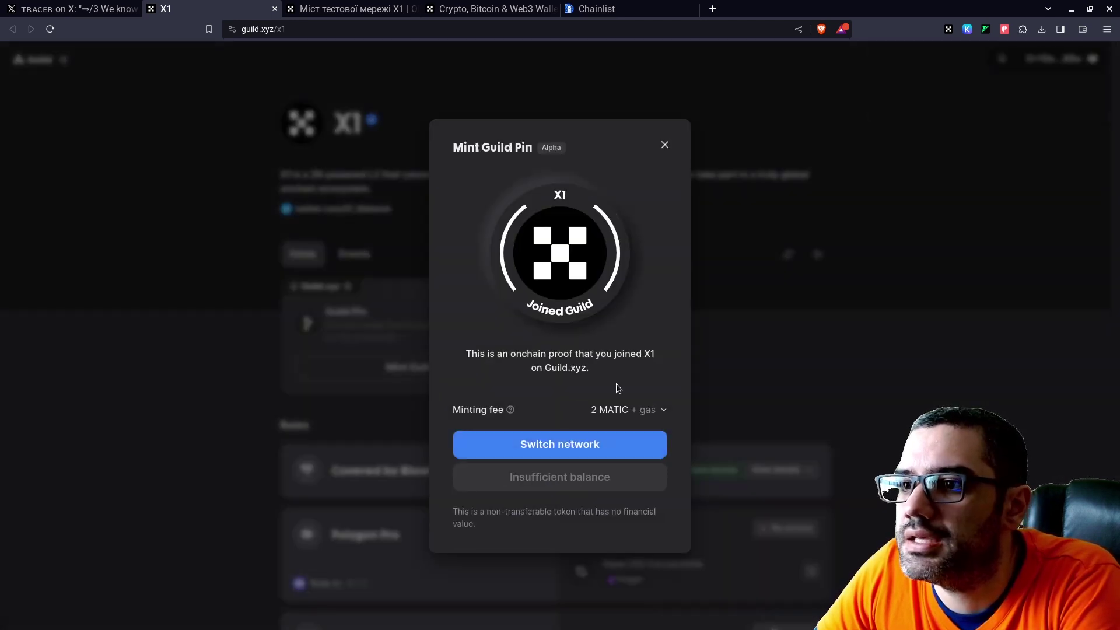
{"action": "left_click", "coordinate": [666, 145]}
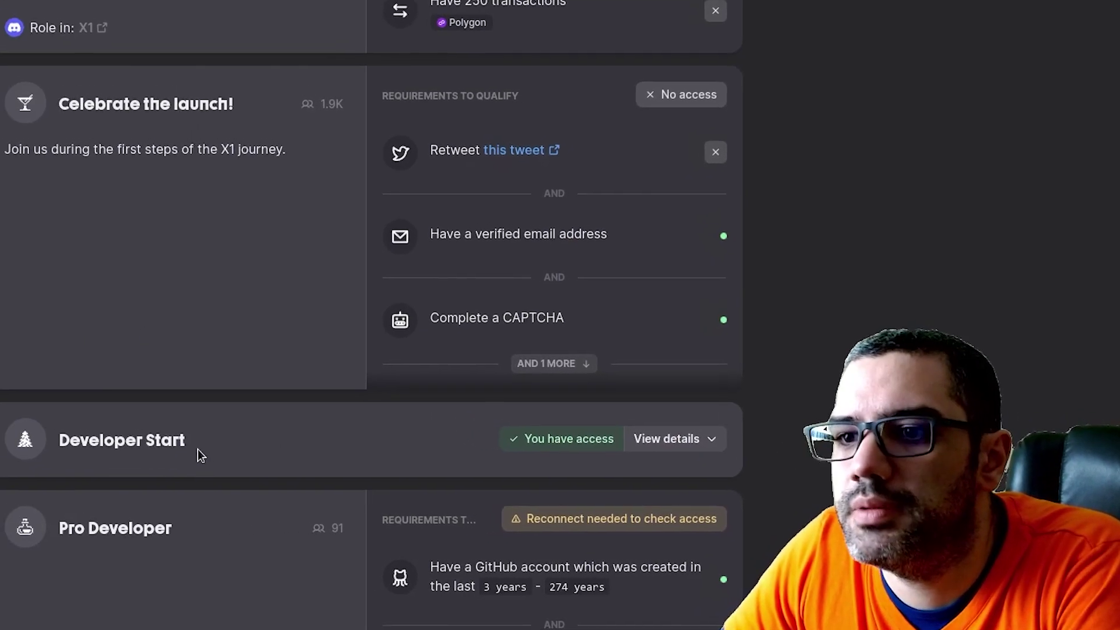
Step: Check the Developer Start role's requirement and view the okx/x1-node repository it links to, returning to the guild page
{"action": "left_click", "coordinate": [683, 443]}
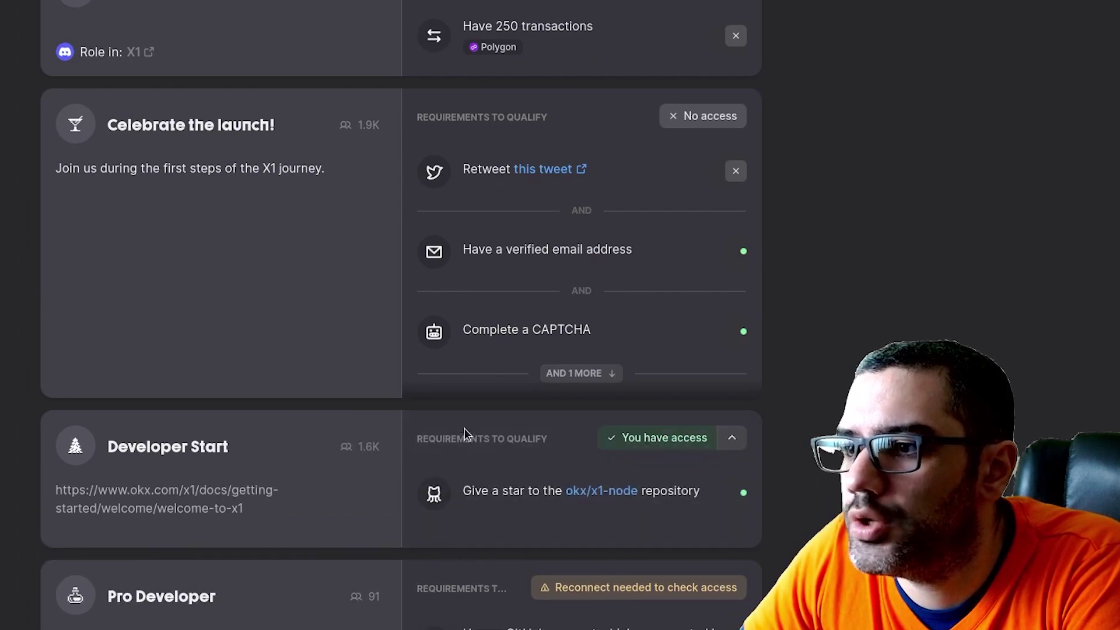
{"action": "scroll", "coordinate": [747, 347], "scroll_direction": "down", "scroll_amount": 3}
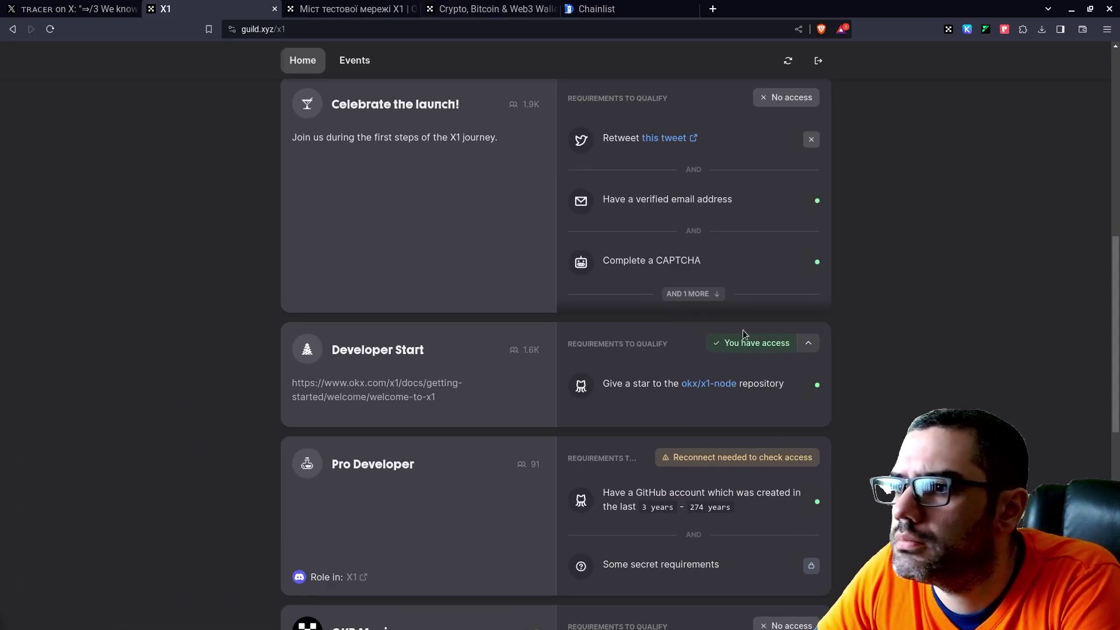
{"action": "left_click", "coordinate": [720, 385]}
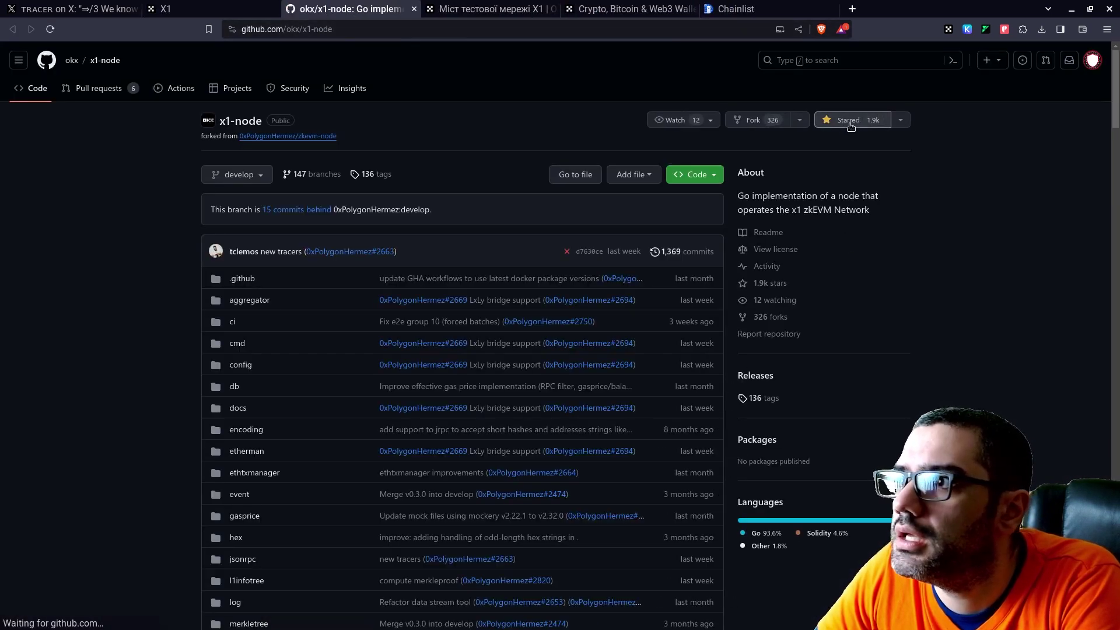
{"action": "left_click", "coordinate": [165, 8]}
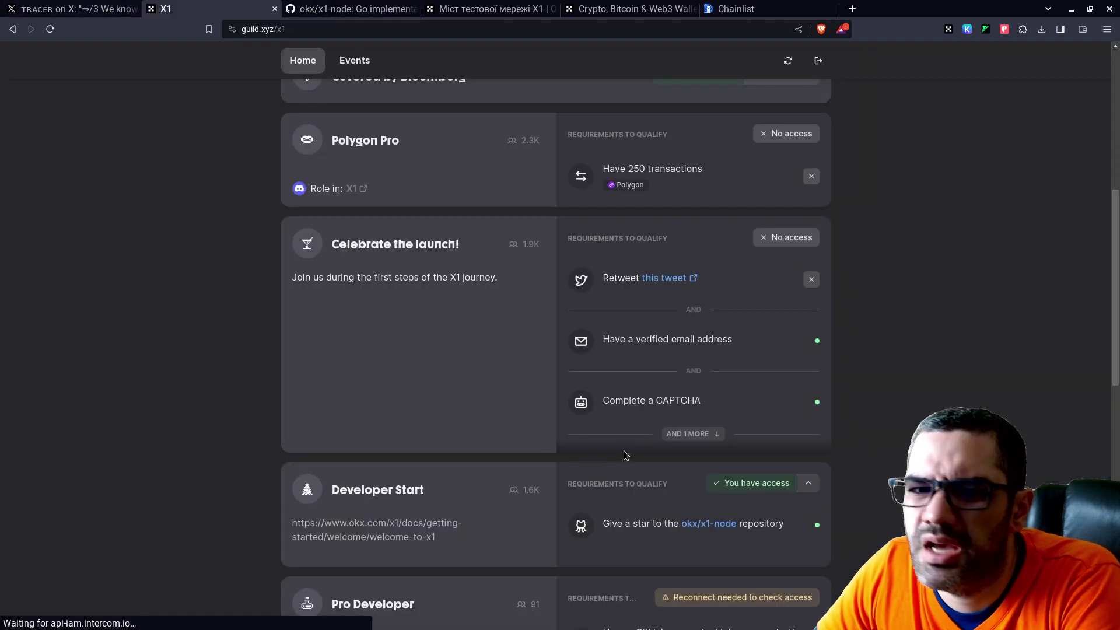
Step: View the X1 Network posts linked from the retweet and like requirements of the Celebrate the launch! role
{"action": "left_click", "coordinate": [677, 278]}
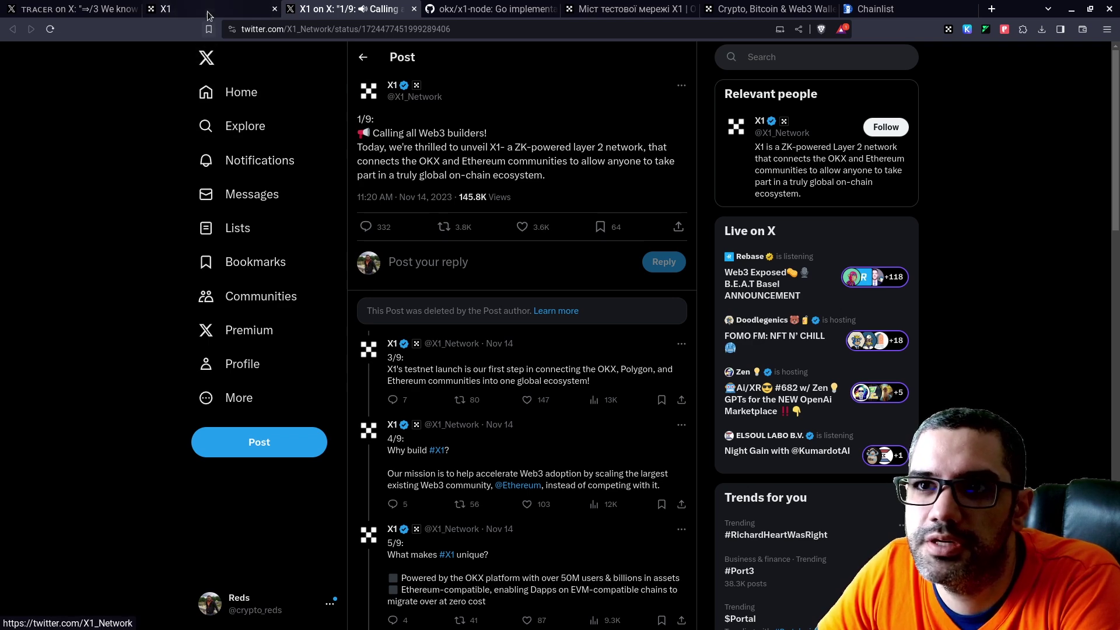
{"action": "left_click", "coordinate": [169, 8]}
{"action": "left_click", "coordinate": [646, 465]}
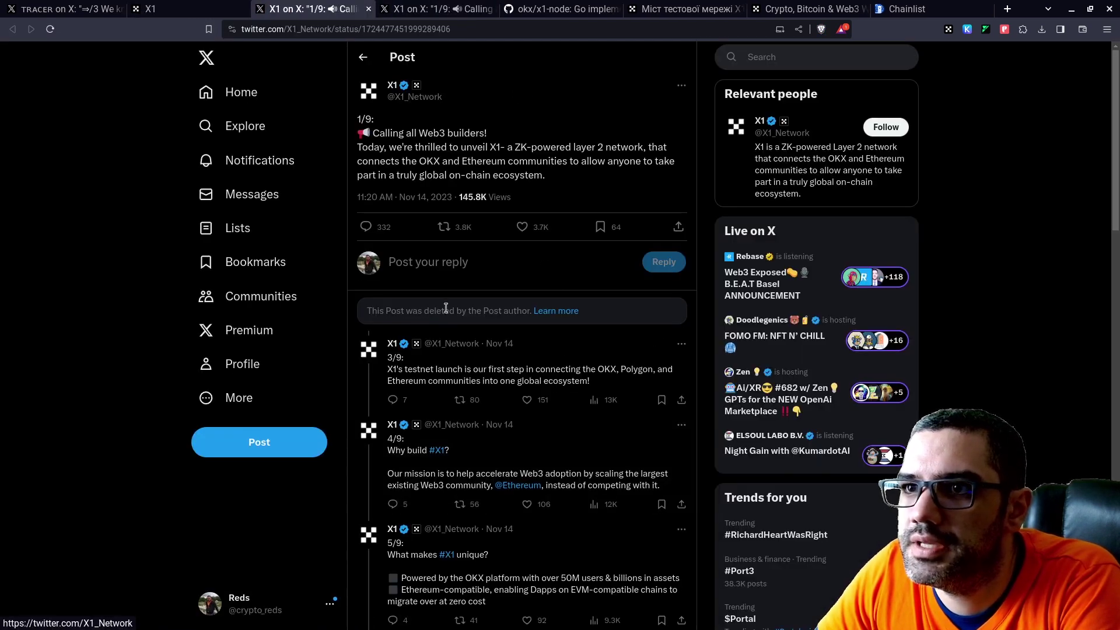
{"action": "left_click", "coordinate": [153, 8]}
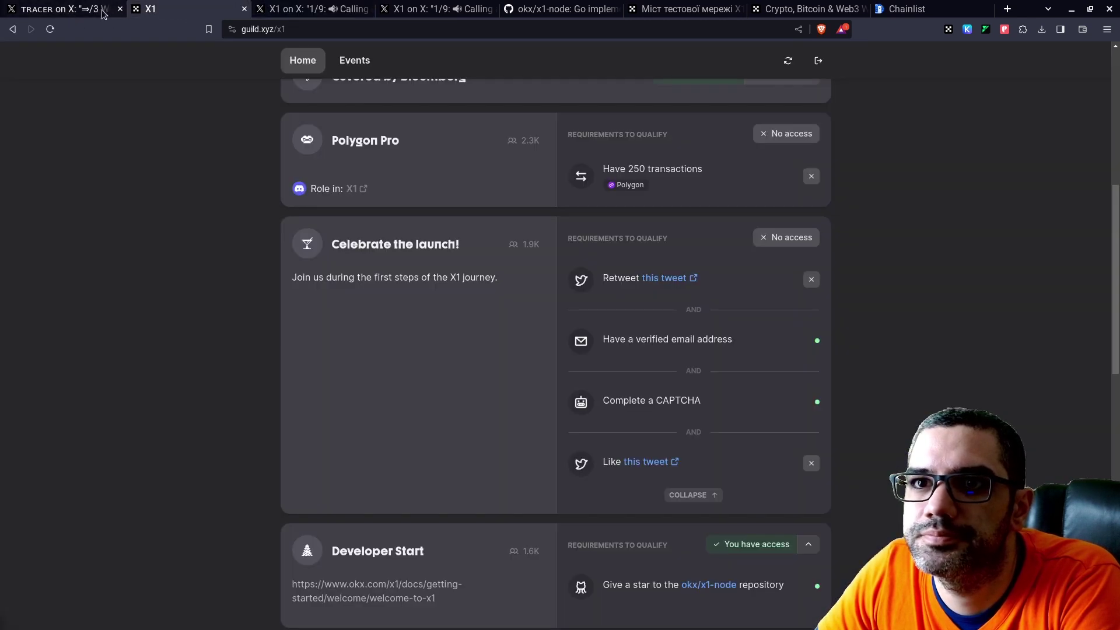
Step: Follow the thread's galxe.com/OKXWEB3 link, get past the loyalty introduction, and open the OKX Wallet Expedition - November 2023 campaign
{"action": "scroll", "coordinate": [555, 331], "scroll_direction": "down", "scroll_amount": 8}
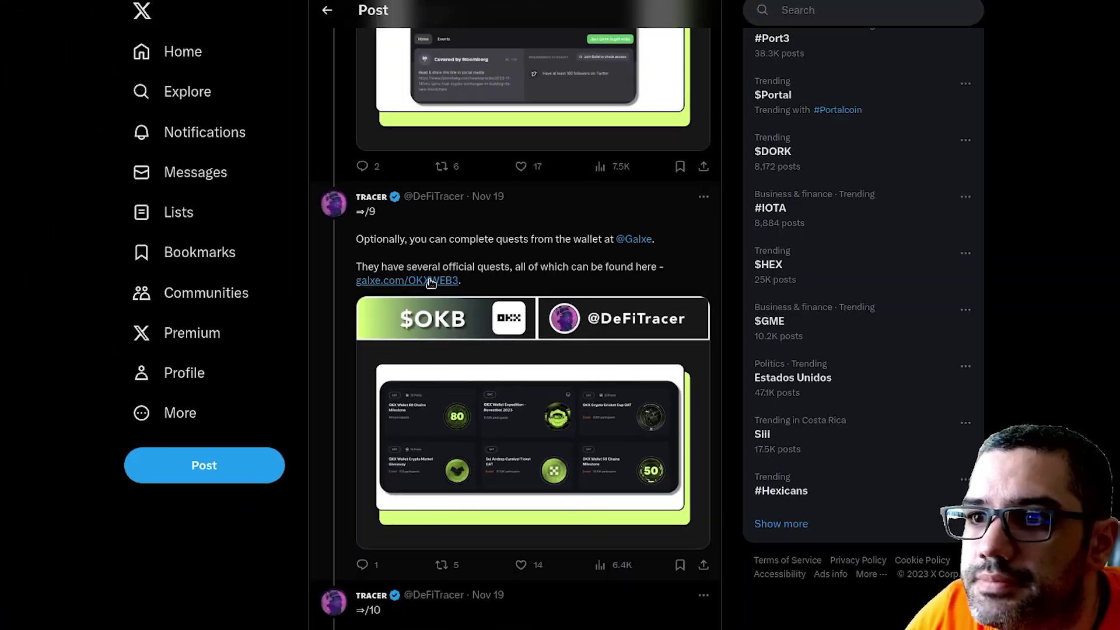
{"action": "left_click", "coordinate": [341, 247]}
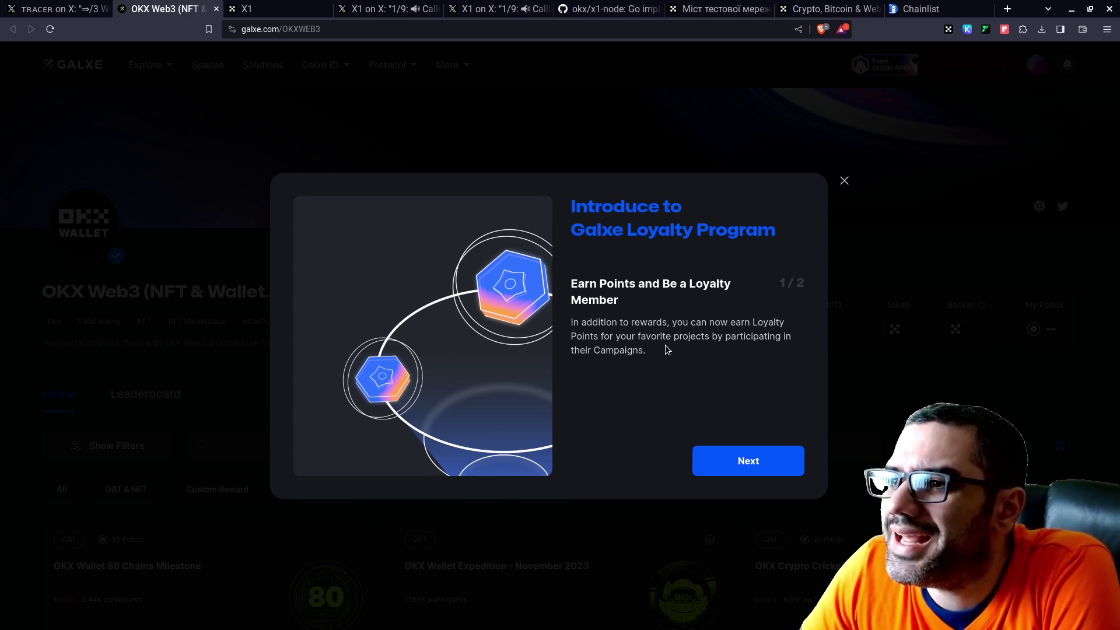
{"action": "left_click", "coordinate": [736, 456]}
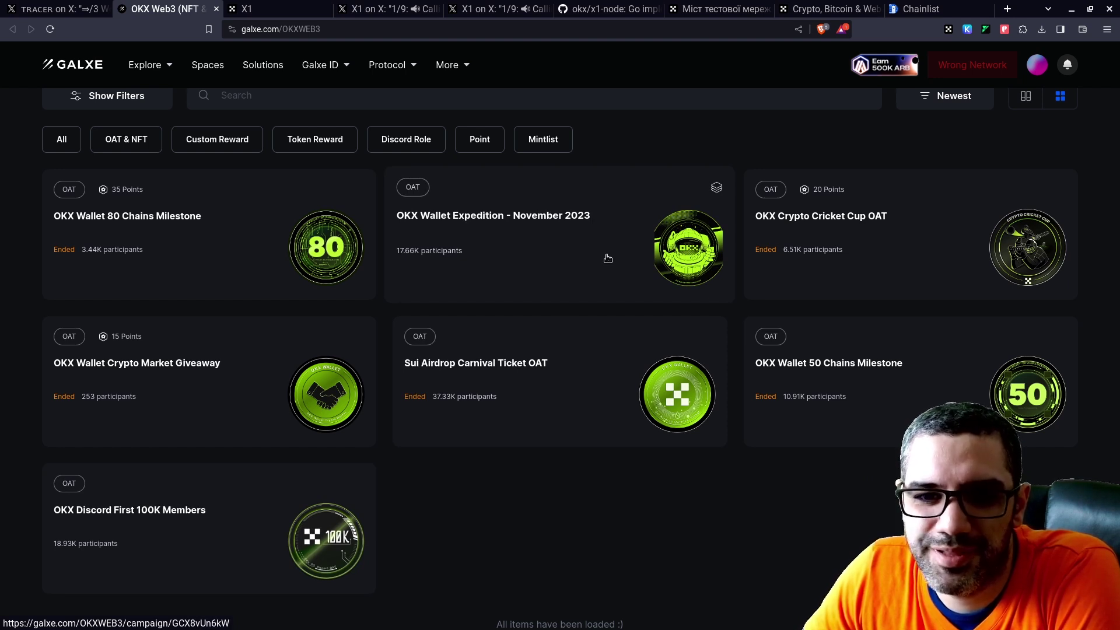
{"action": "left_click", "coordinate": [583, 285]}
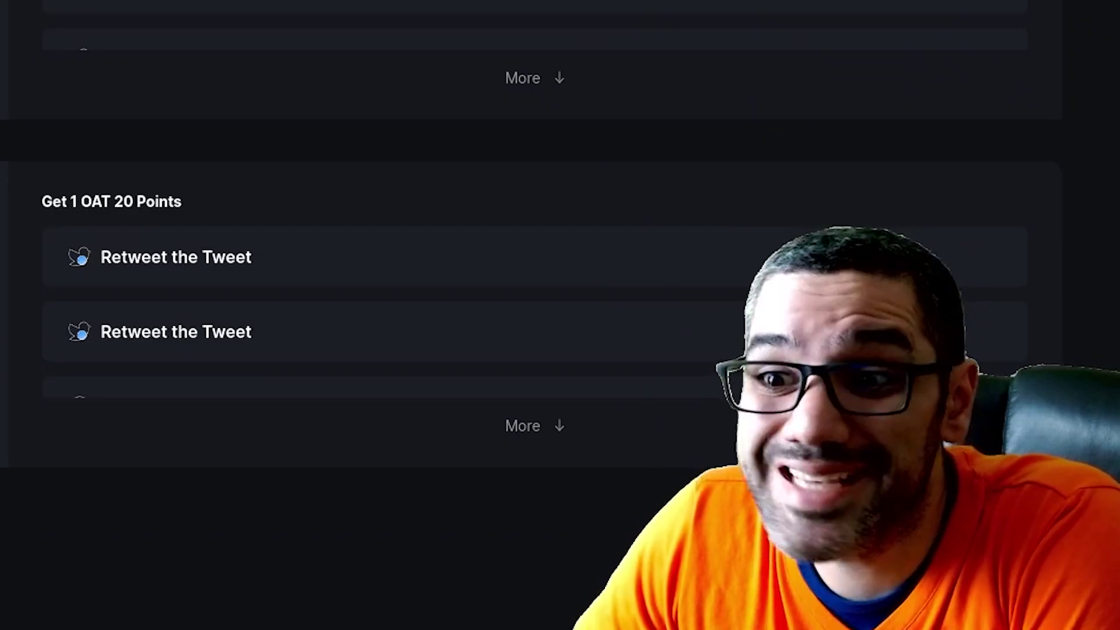
Step: Expand the full task list of the FailSafe 1,000 USDC Rewards quest to examine its requirements
{"action": "scroll", "coordinate": [456, 322], "scroll_direction": "up", "scroll_amount": 10}
{"action": "scroll", "coordinate": [602, 424], "scroll_direction": "down", "scroll_amount": 5}
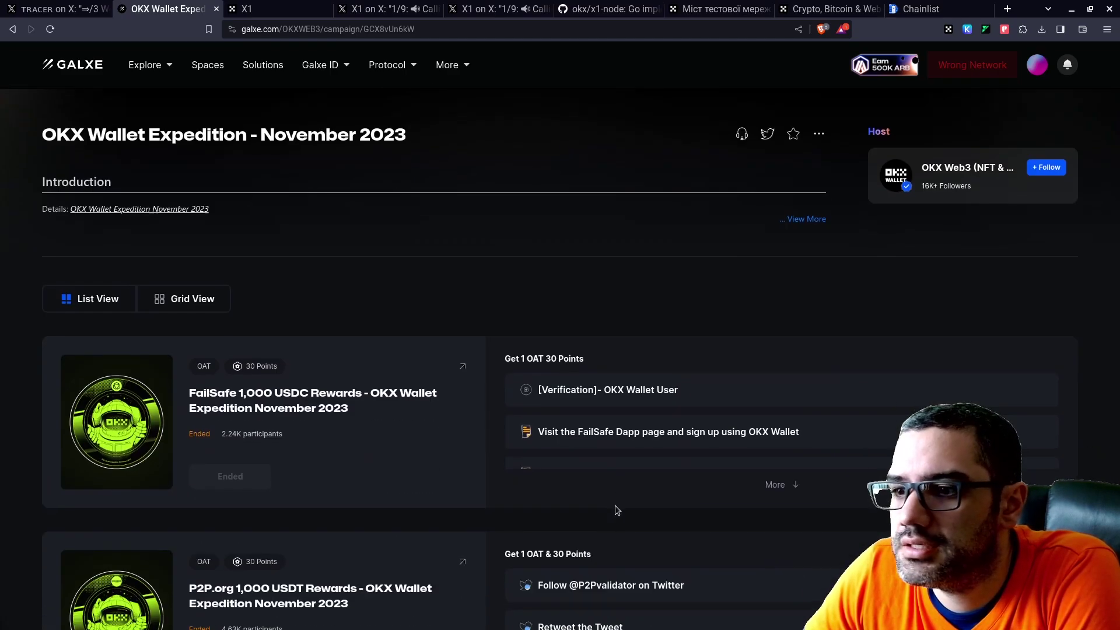
{"action": "left_click", "coordinate": [601, 424]}
{"action": "scroll", "coordinate": [582, 411], "scroll_direction": "down", "scroll_amount": 1}
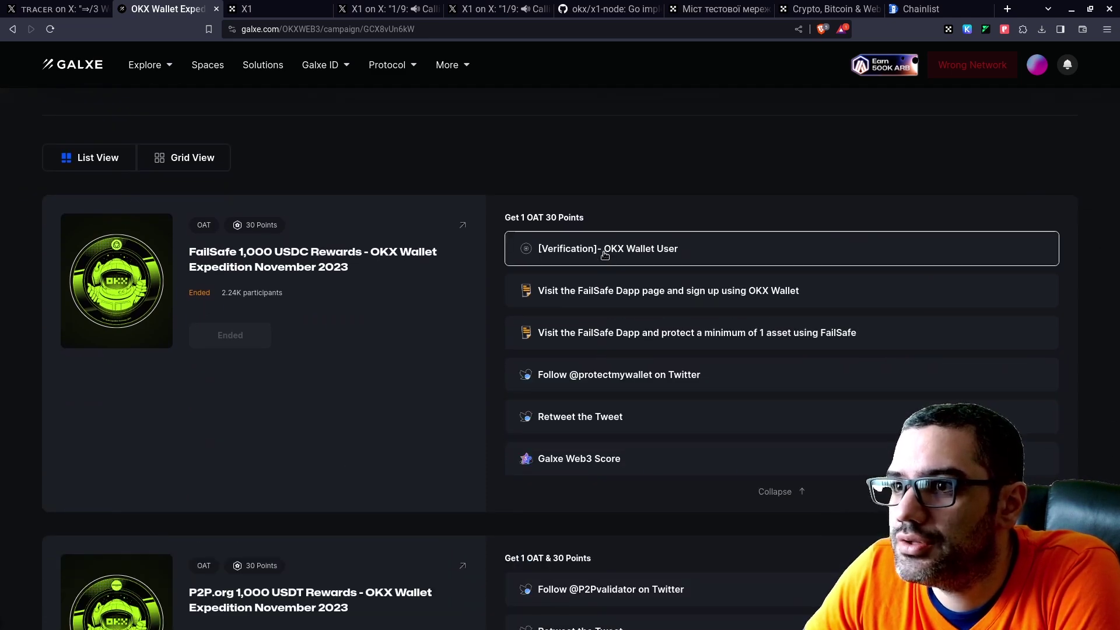
Step: Switch the Galxe network to OKXChain and return to the OKX Web3 campaign list
{"action": "left_click", "coordinate": [550, 325]}
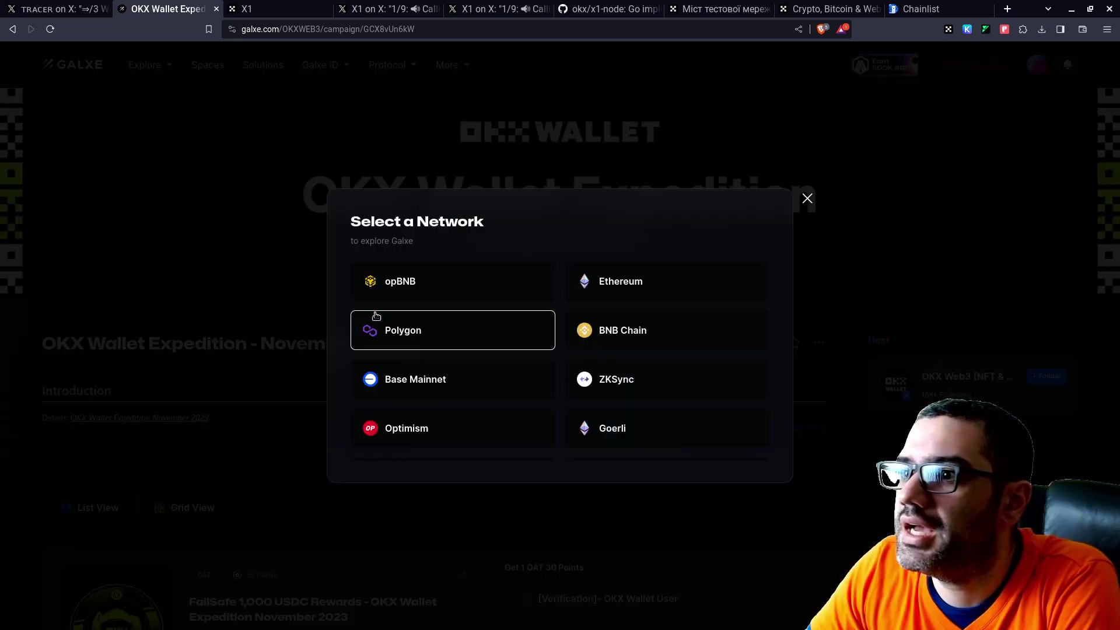
{"action": "scroll", "coordinate": [622, 357], "scroll_direction": "down", "scroll_amount": 3}
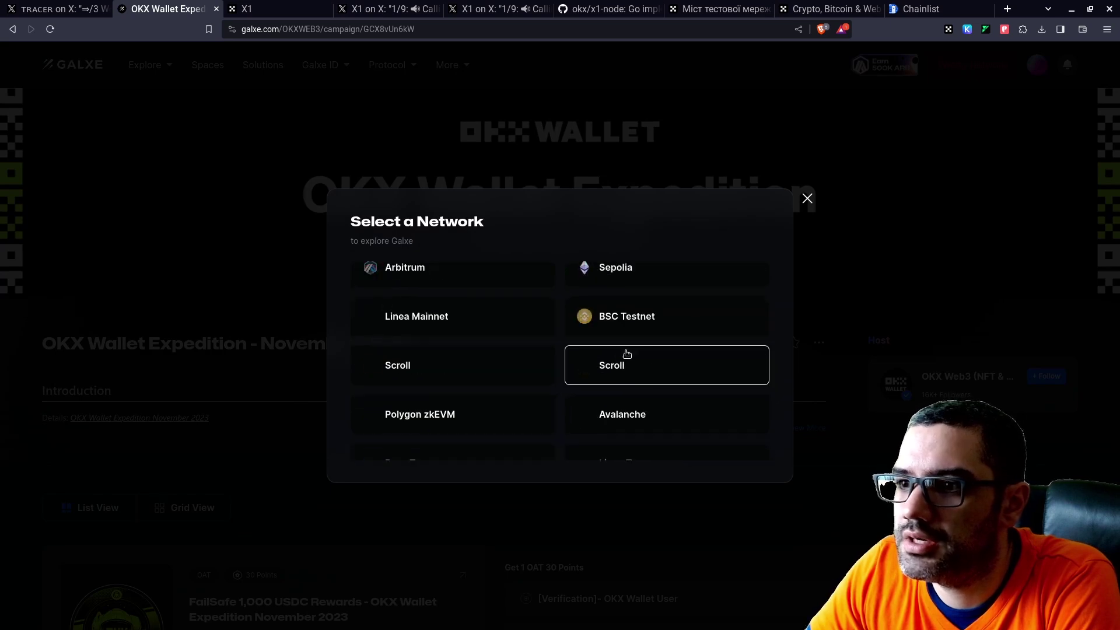
{"action": "key", "text": "alt+Left"}
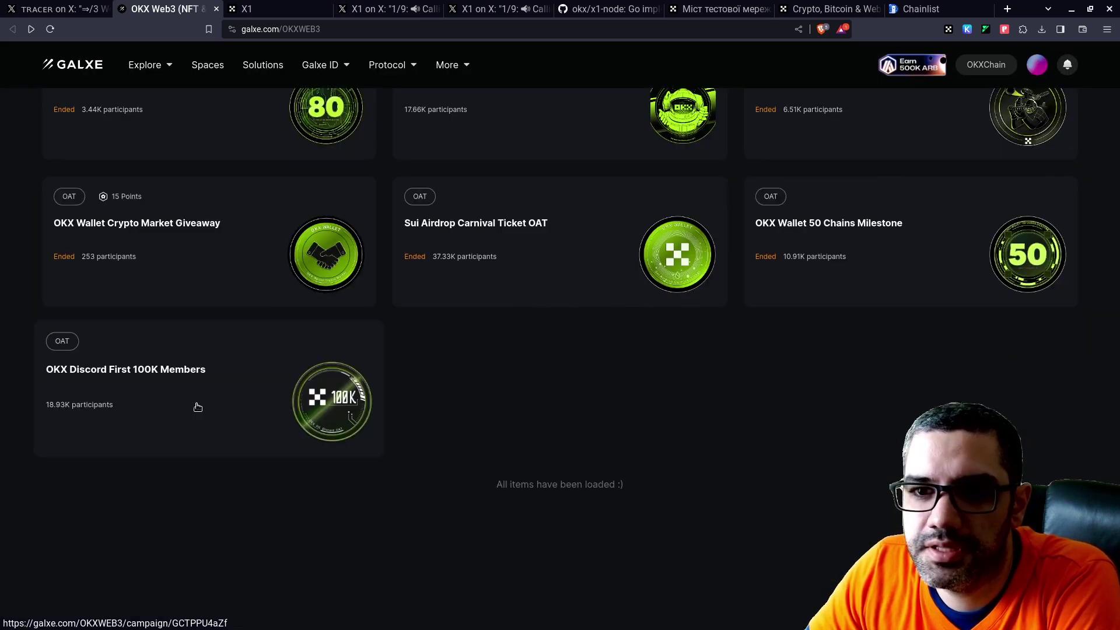
Step: Open the OKX Discord First 100K Members campaign and complete the Galxe ID Twitter verification post, closing its window
{"action": "left_click", "coordinate": [197, 405]}
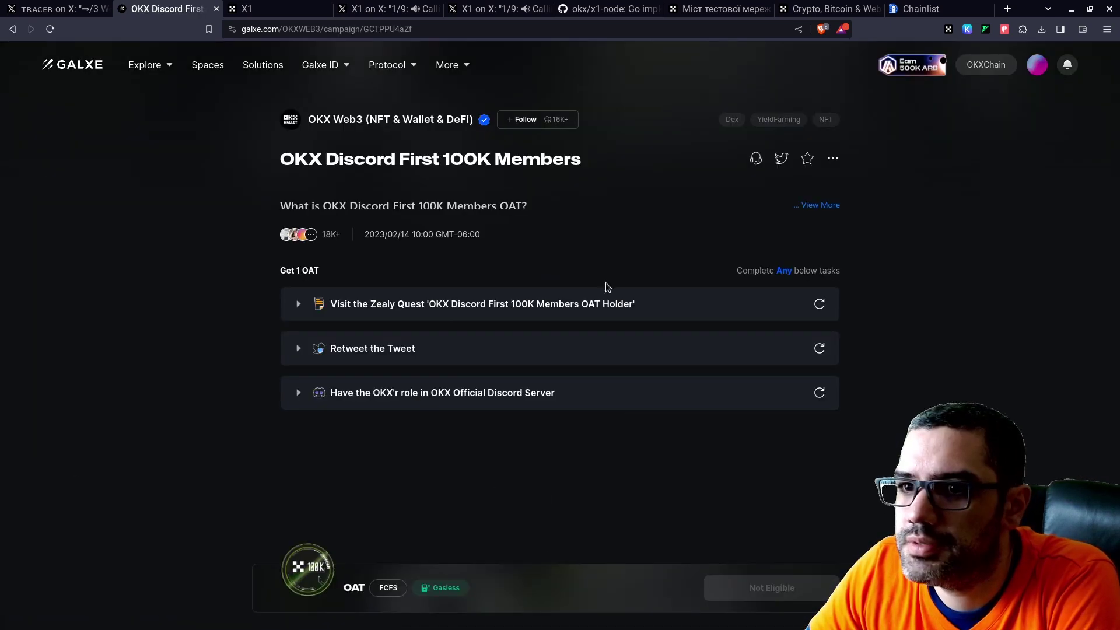
{"action": "left_click", "coordinate": [614, 304]}
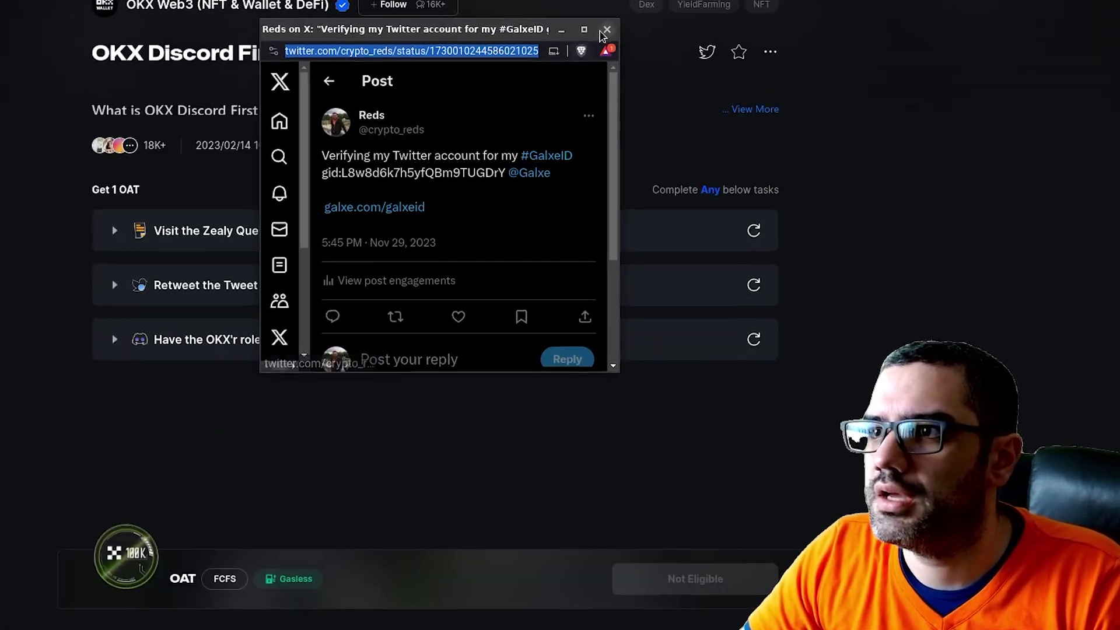
{"action": "left_click", "coordinate": [607, 29]}
Step: Return to the X thread and read through its /10 post about accounts to follow
{"action": "left_click", "coordinate": [288, 339]}
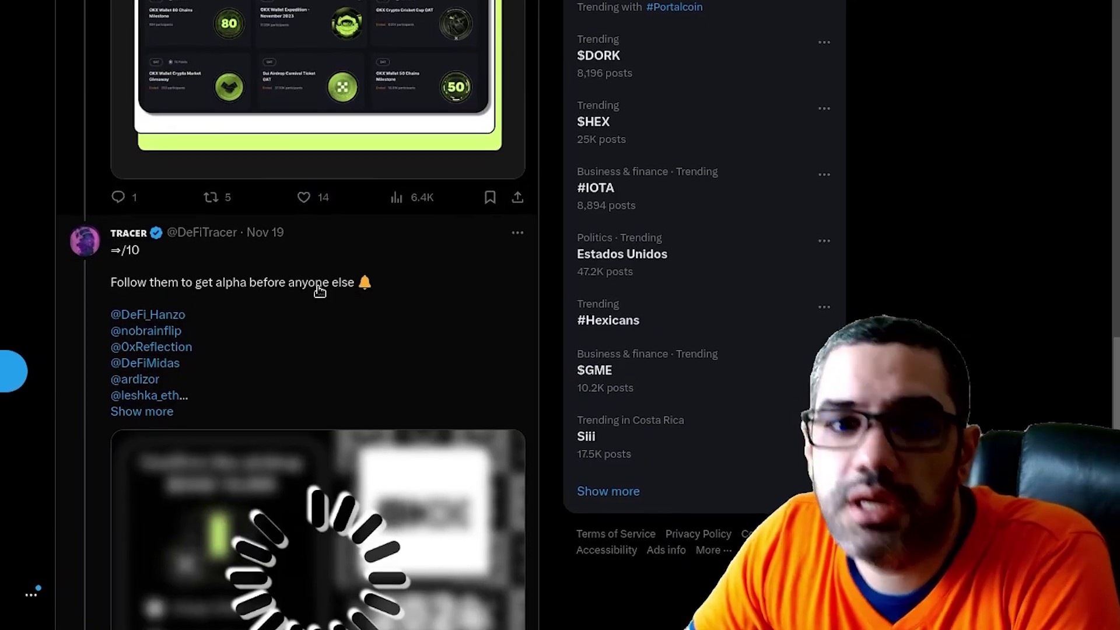
{"action": "scroll", "coordinate": [300, 287], "scroll_direction": "up", "scroll_amount": 5}
{"action": "scroll", "coordinate": [288, 277], "scroll_direction": "down", "scroll_amount": 5}
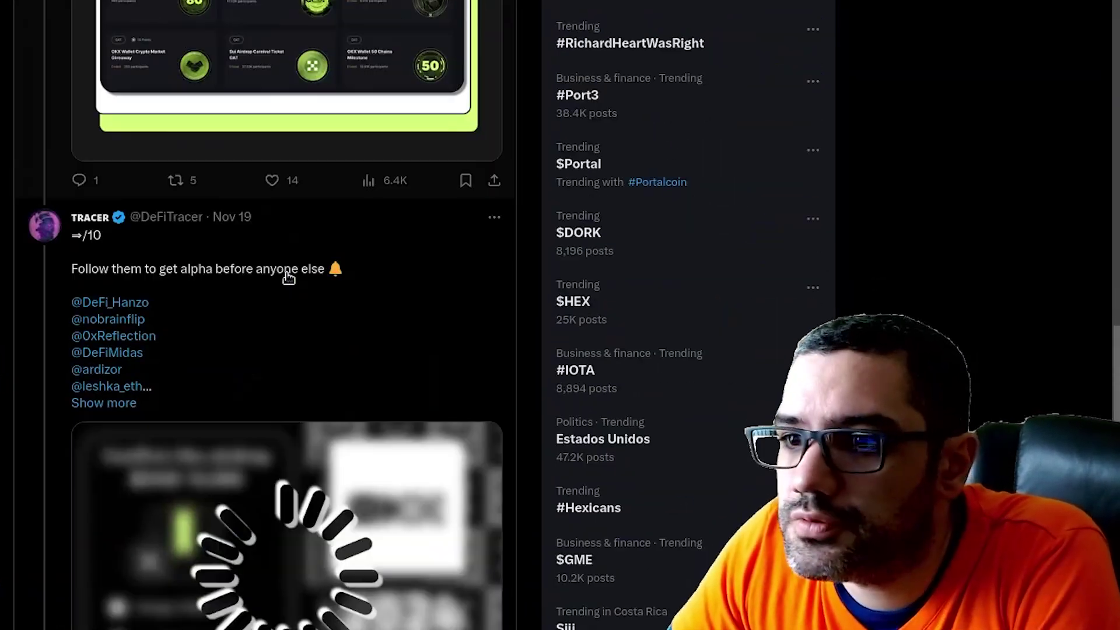